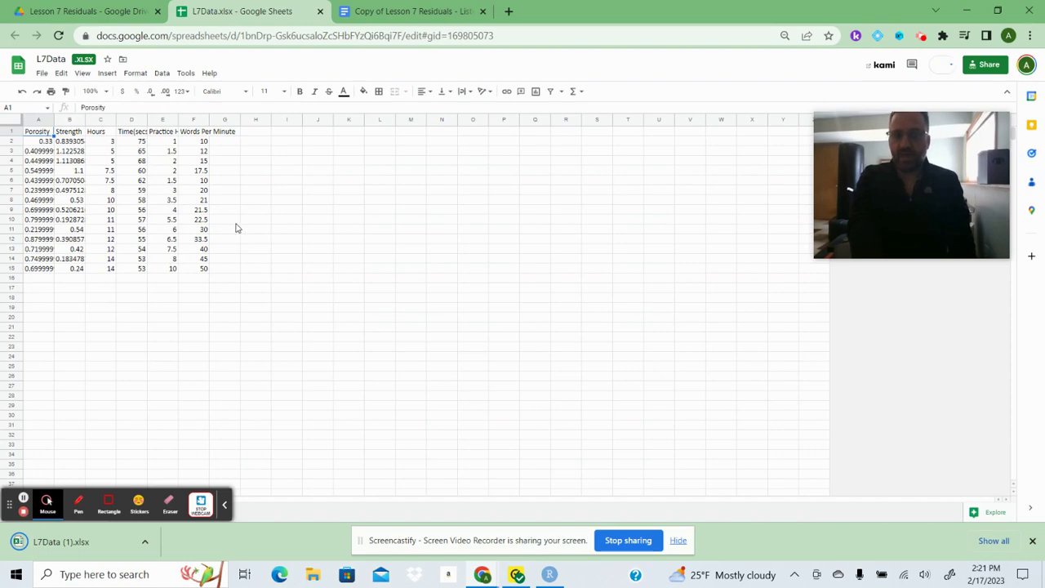
Switch to RStudio and import the Excel file L7Data (1).xlsx from Downloads as a dataset.
left_click(550, 575)
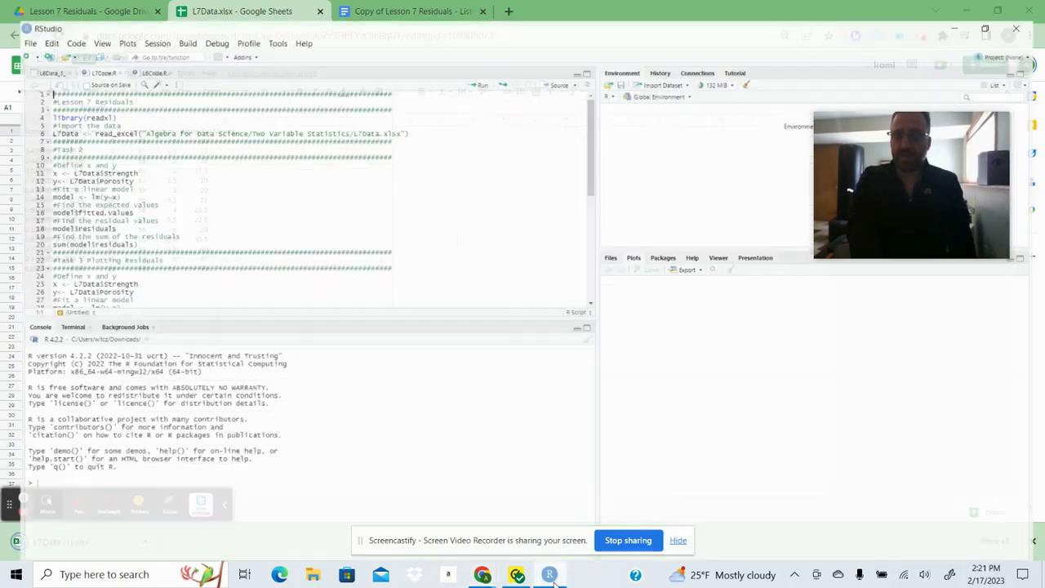
left_click(665, 67)
left_click(667, 113)
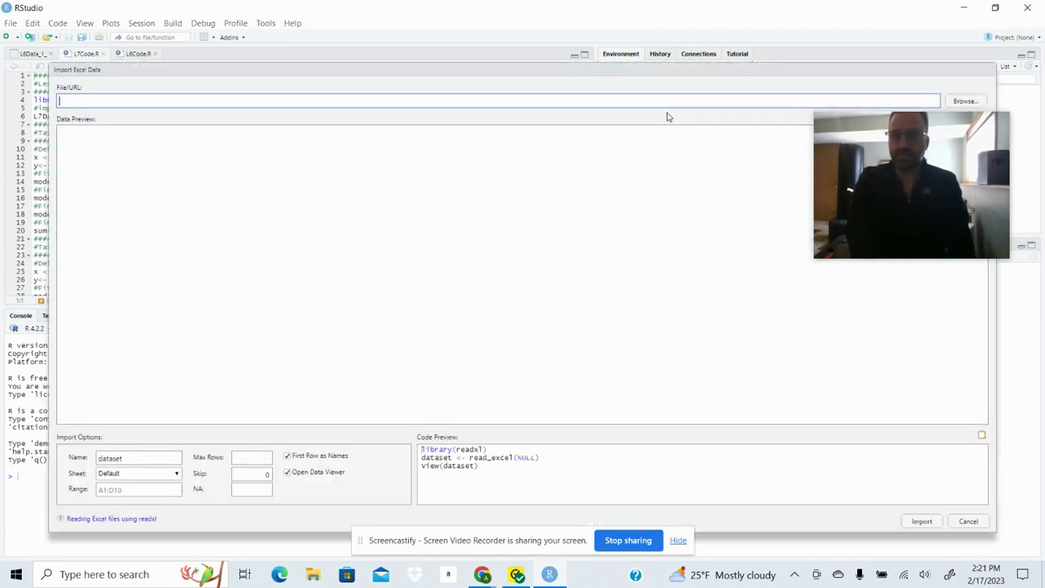
left_click(972, 102)
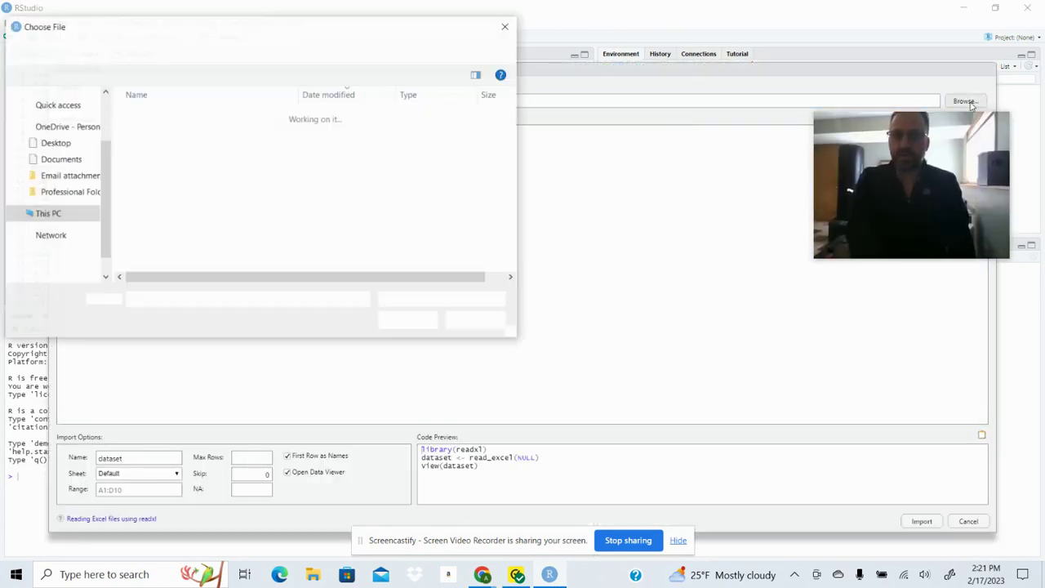
left_click(155, 131)
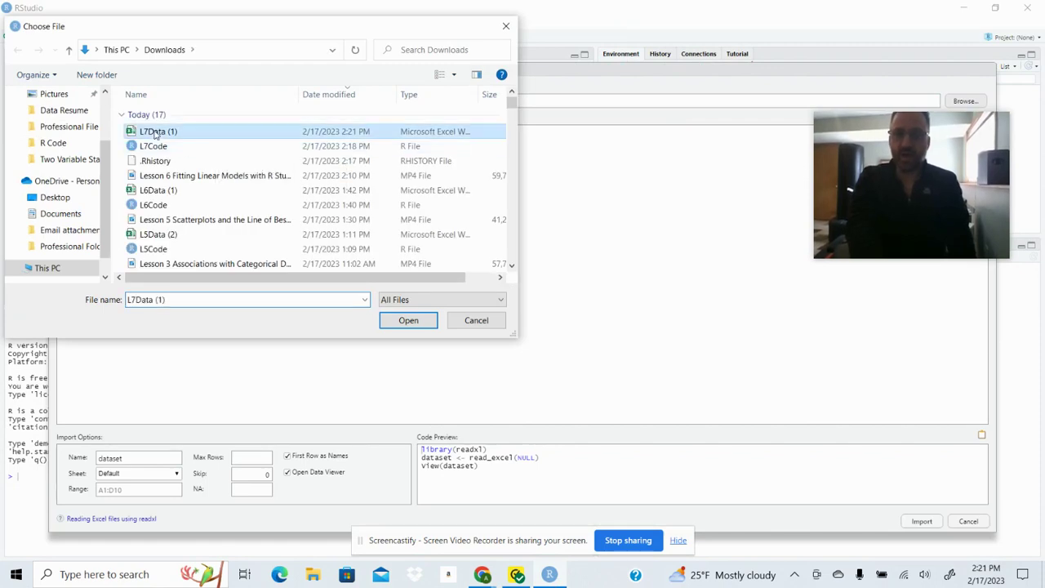
left_click(417, 325)
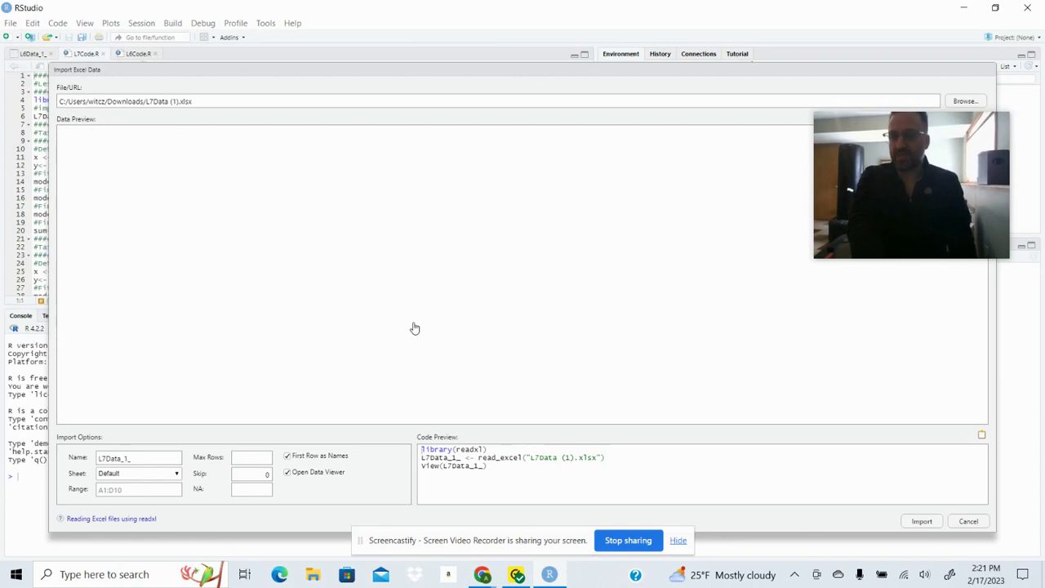
left_click(922, 521)
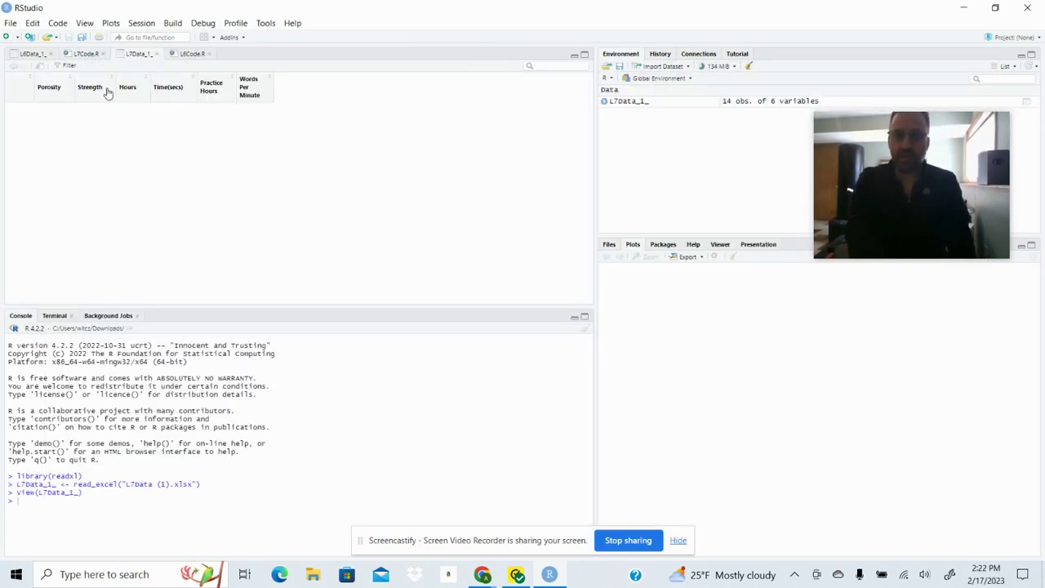
Open the L7Code.R script and run it through the library(readxl) line.
left_click(90, 54)
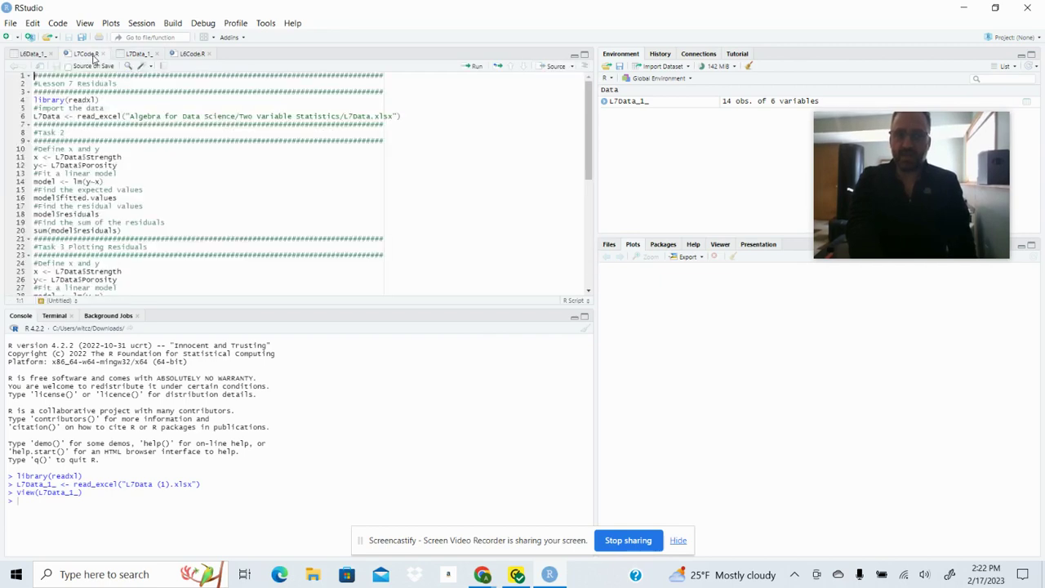
left_click(115, 100)
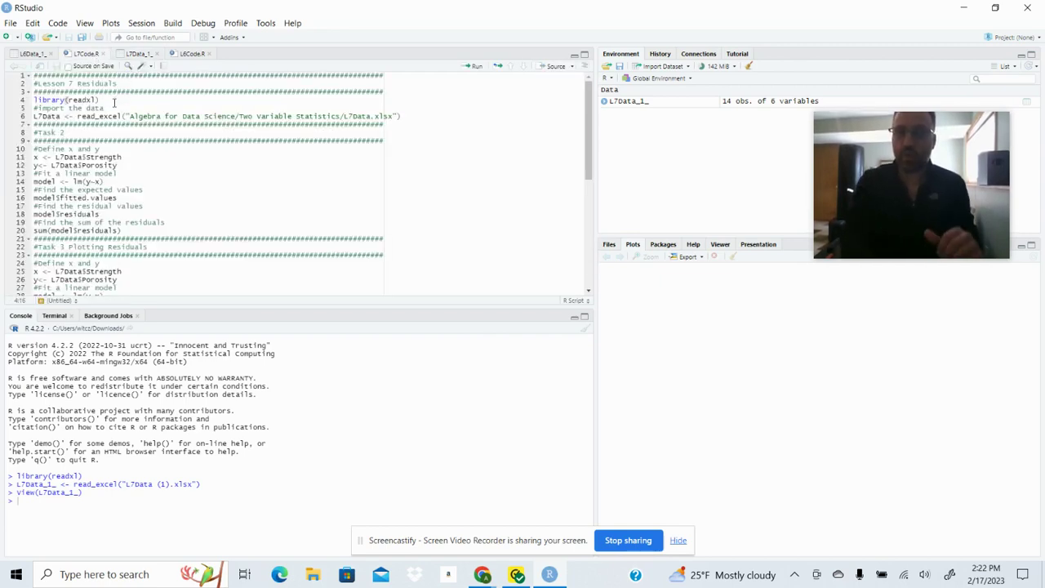
left_click(473, 66)
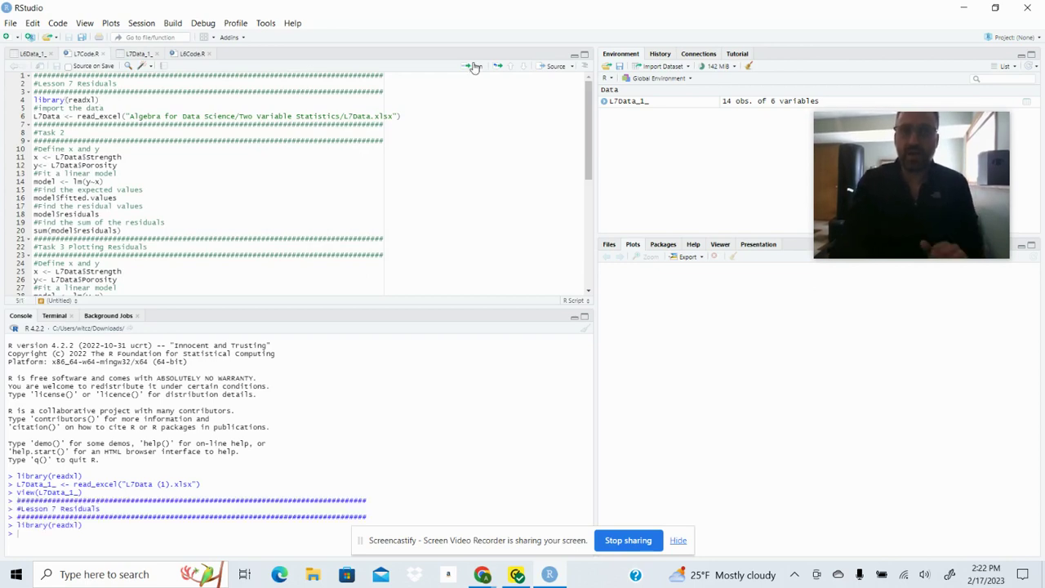
Insert the line L7Data <- L7Data_1_ directly below library(readxl).
key("Return")
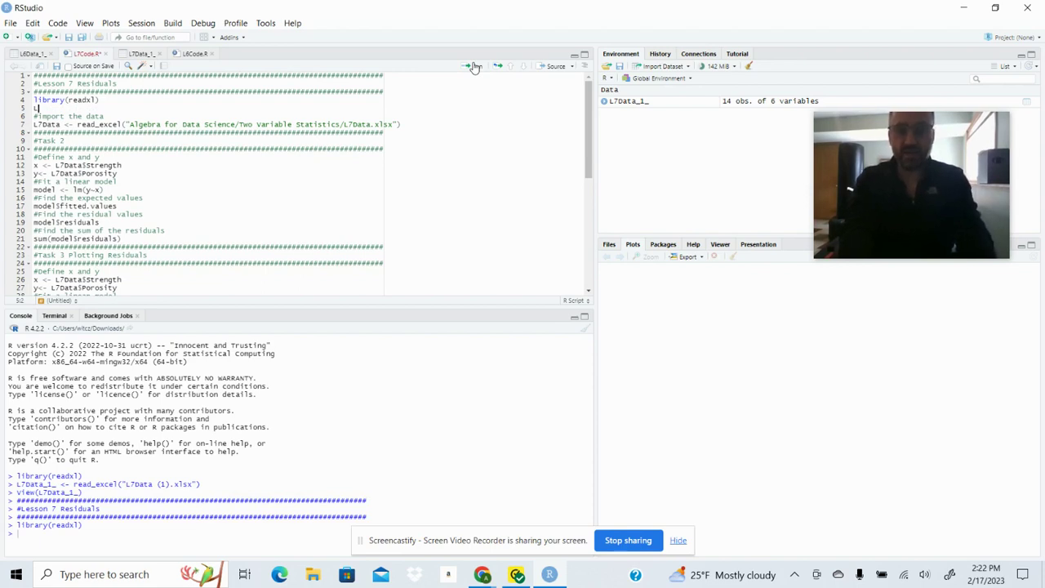
type("L7Data <")
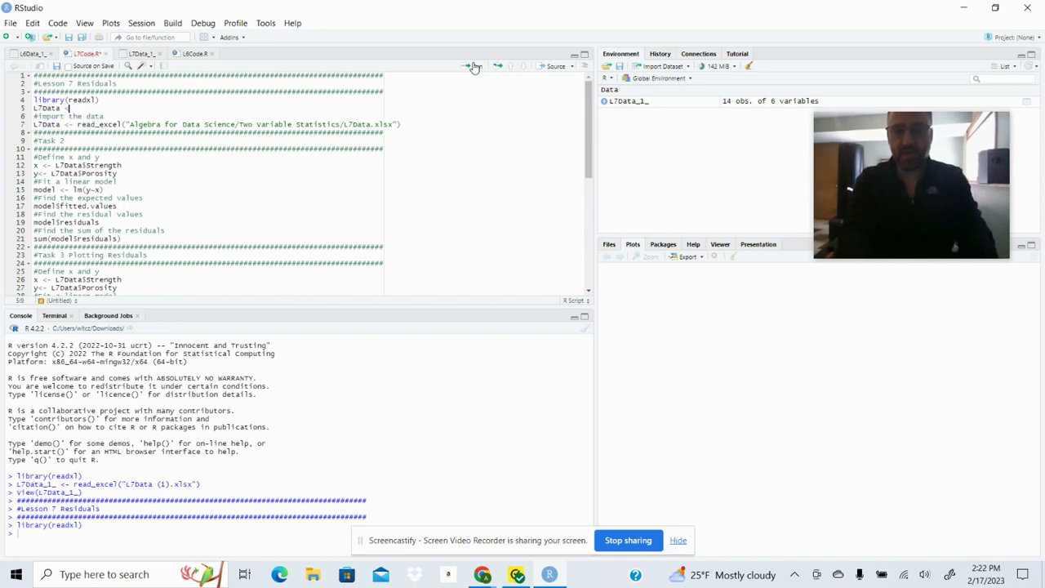
type("- ")
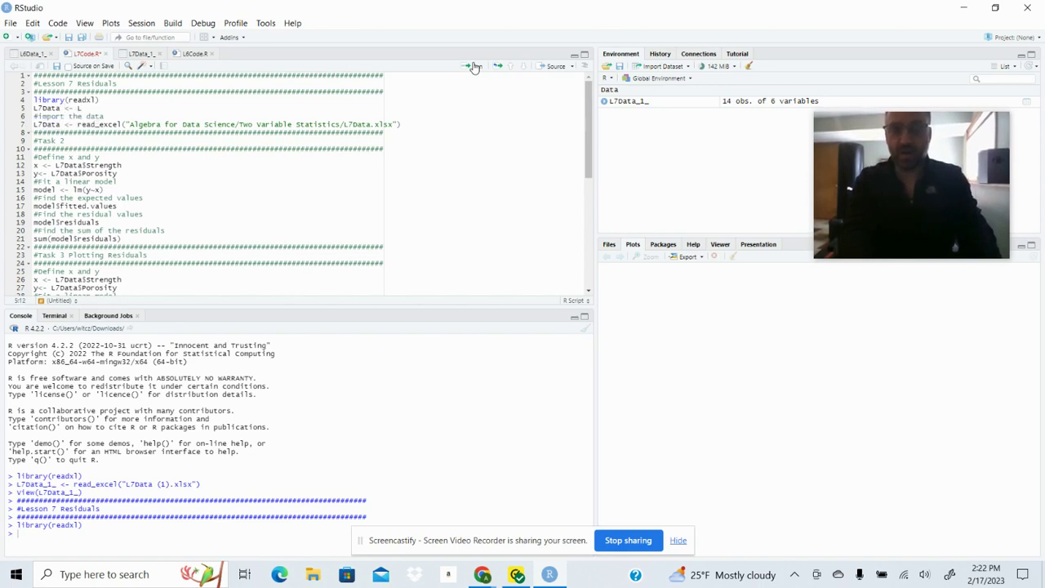
type("L7Data")
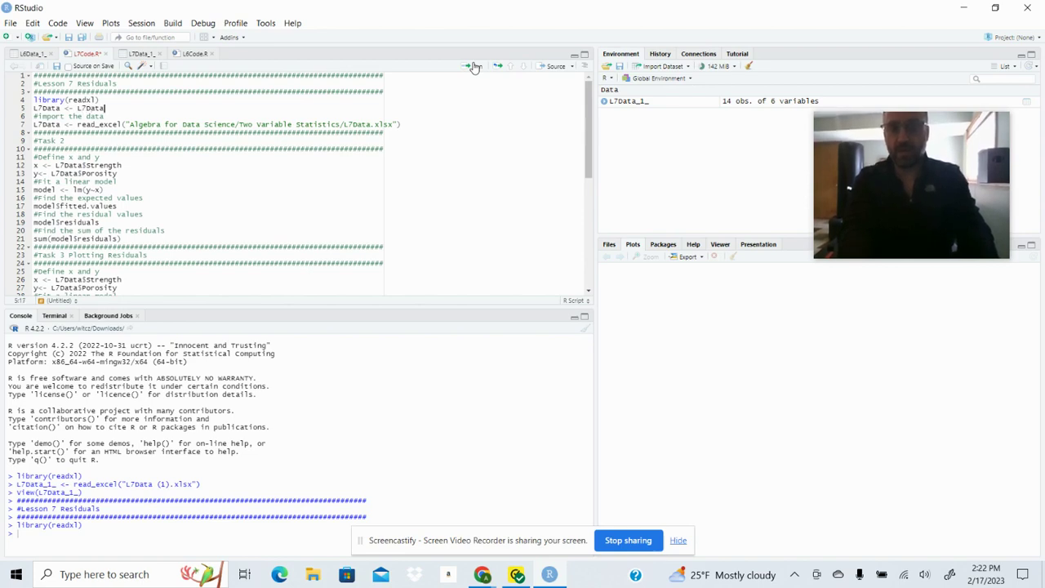
type("_1")
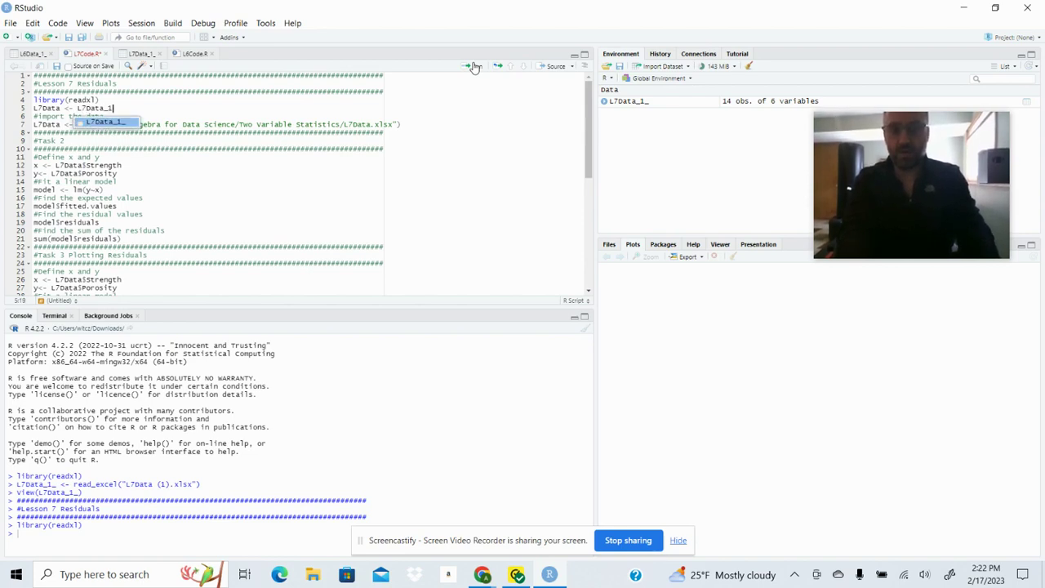
type("_")
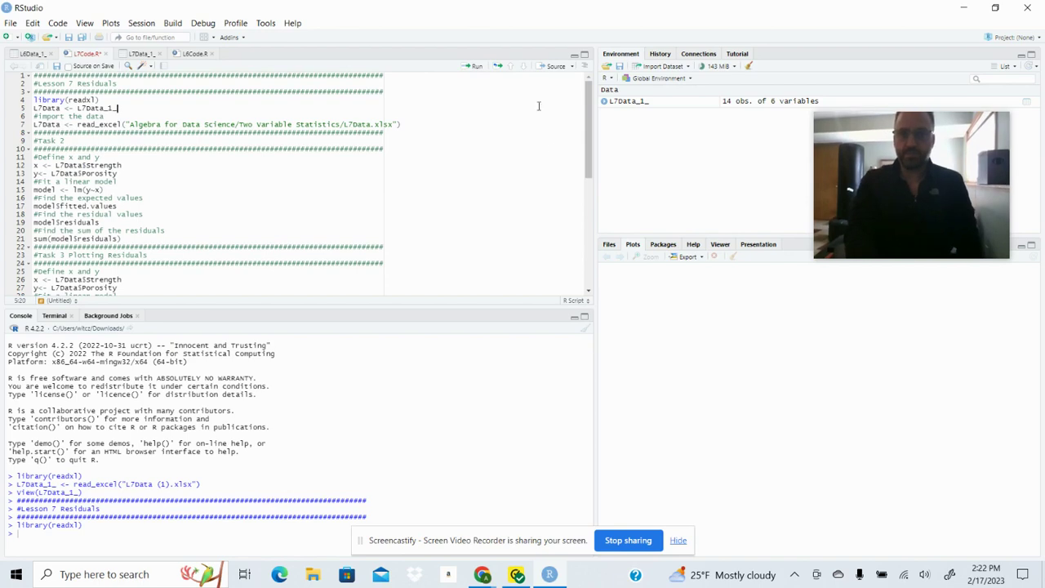
Run the script from the new L7Data assignment through the Task 2 line x <- L7Data$Strength.
left_click(479, 66)
left_click(477, 67)
left_click(477, 67)
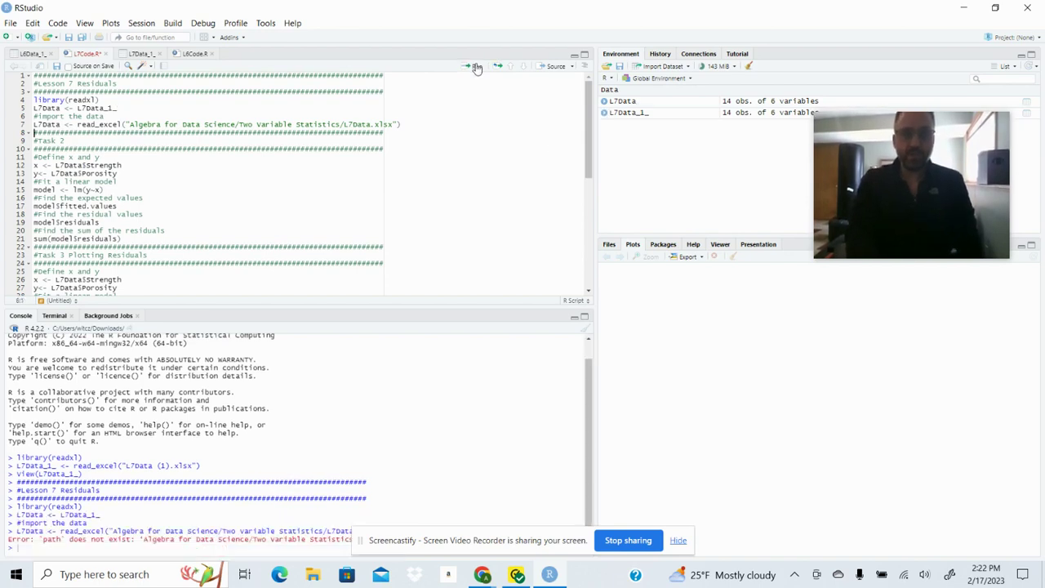
left_click(477, 67)
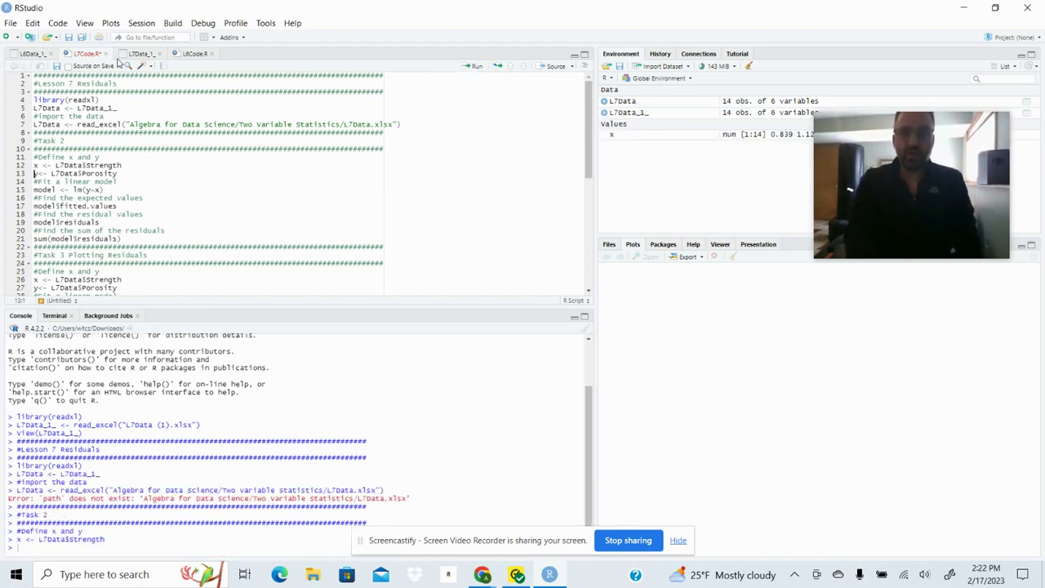
Check the imported data's columns, and run the Task 2 lines defining x and y and fitting model <- lm(y~x).
left_click(142, 55)
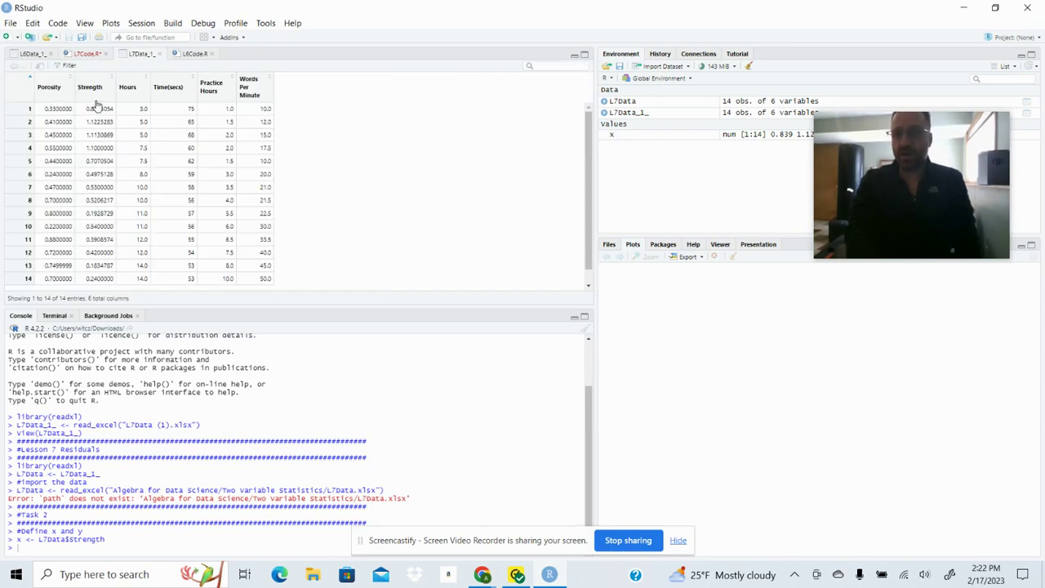
left_click(85, 54)
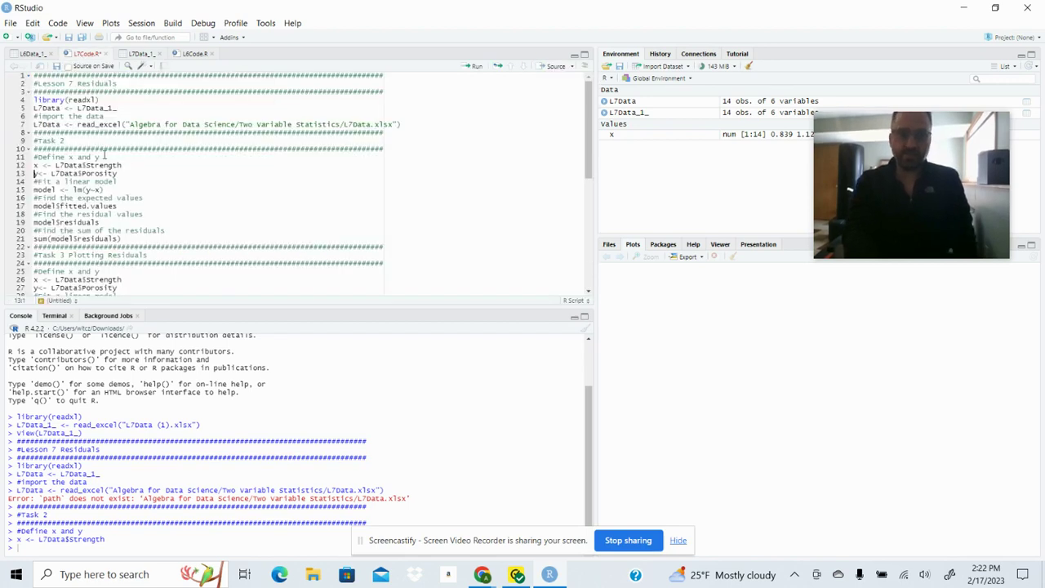
left_click(123, 165)
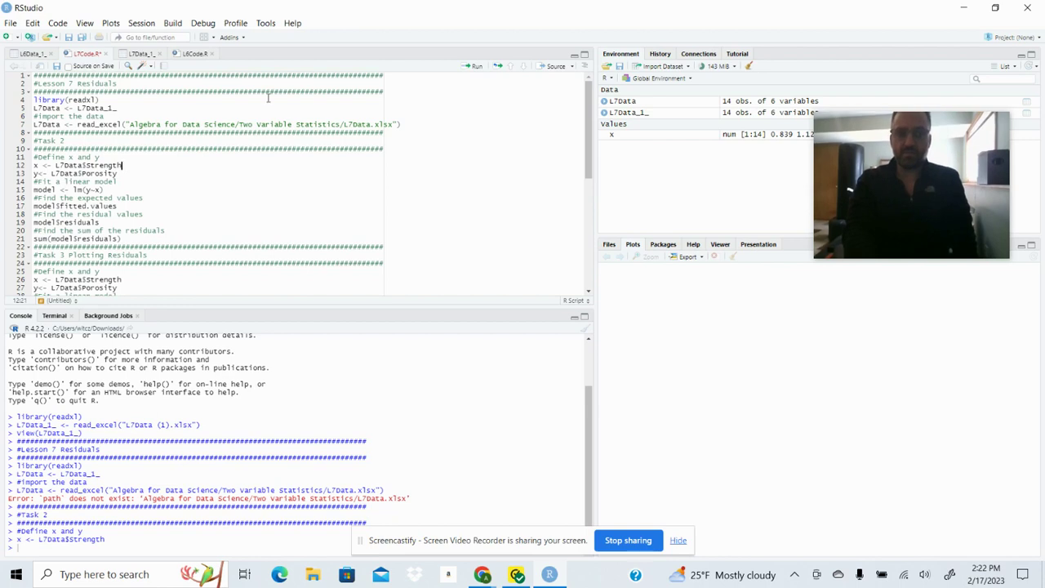
left_click(472, 66)
left_click(472, 66)
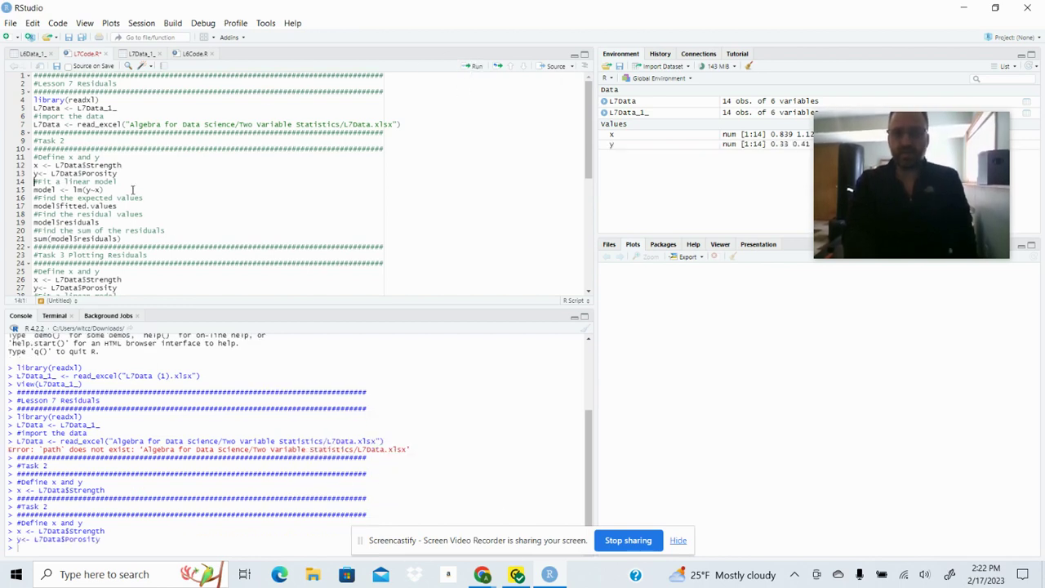
left_click(475, 66)
left_click(475, 66)
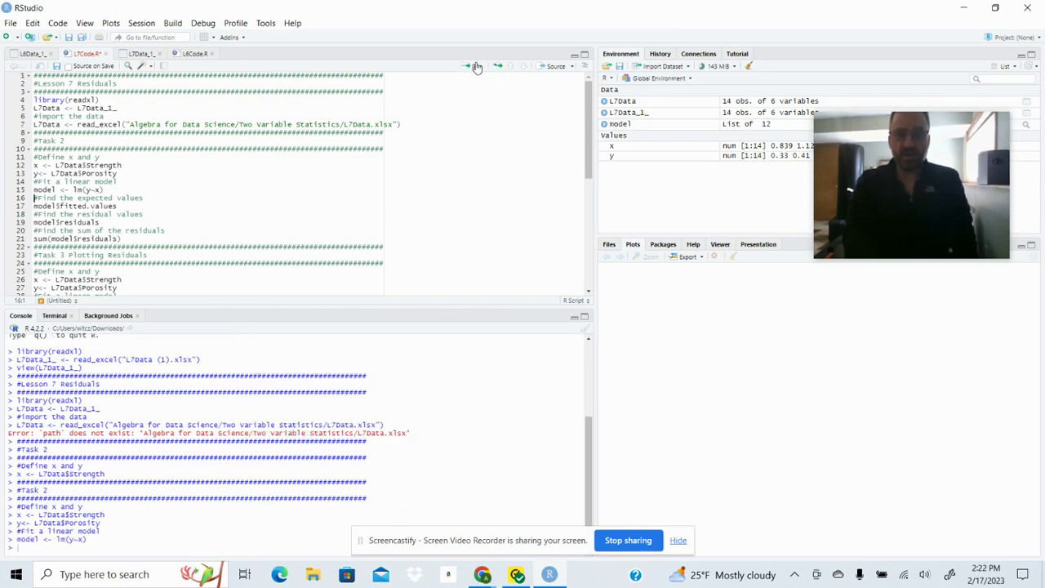
Switch to the Lesson 7 Residuals worksheet in Chrome and review the Task 2 table for calculating residuals.
mouse_move(481, 574)
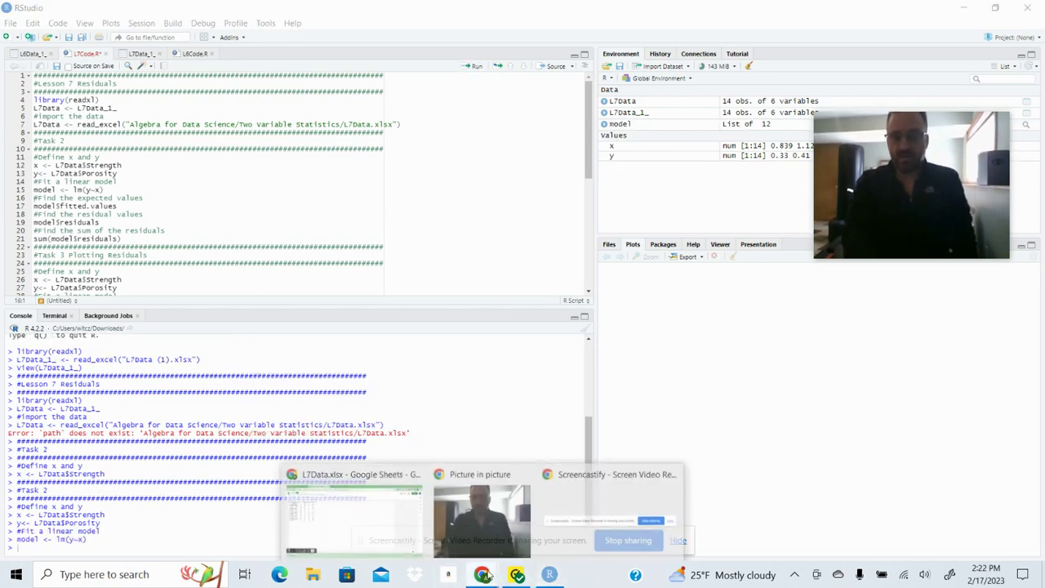
left_click(360, 510)
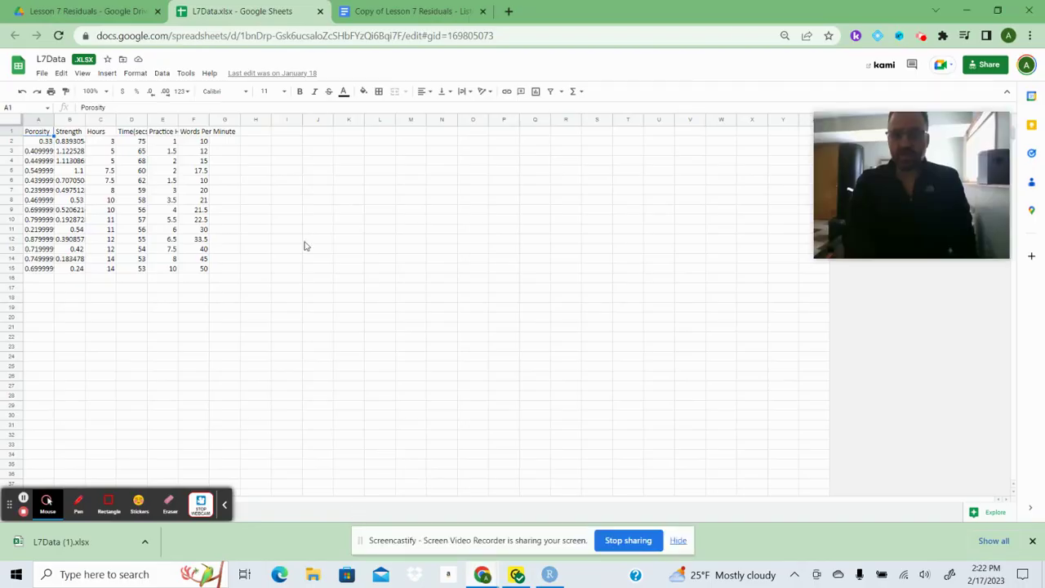
left_click(410, 10)
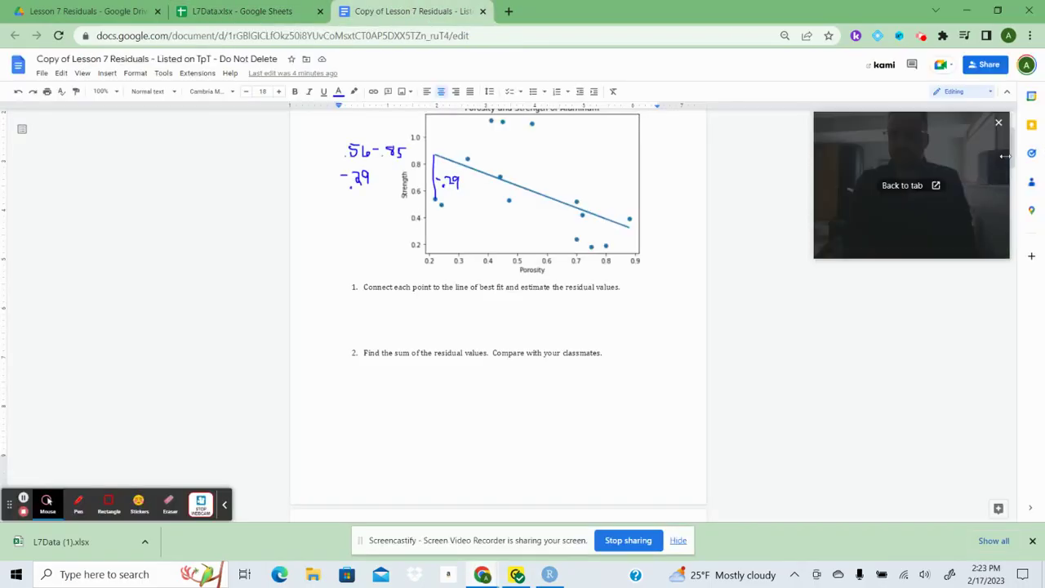
left_click_drag(1014, 161, 1011, 211)
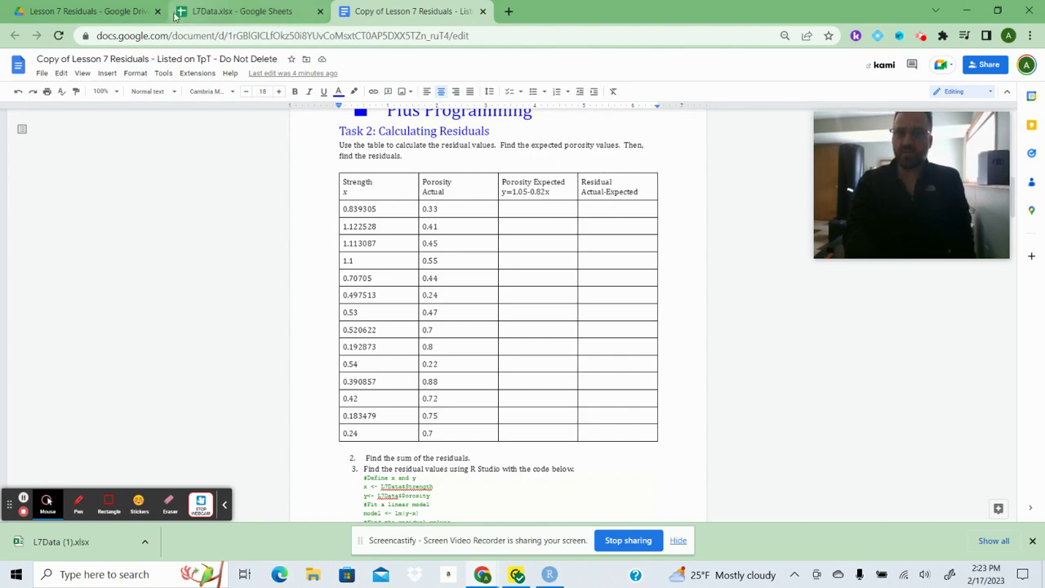
Back in RStudio, run the lines for the model's fitted values, its residuals and the sum of the residuals.
left_click(549, 575)
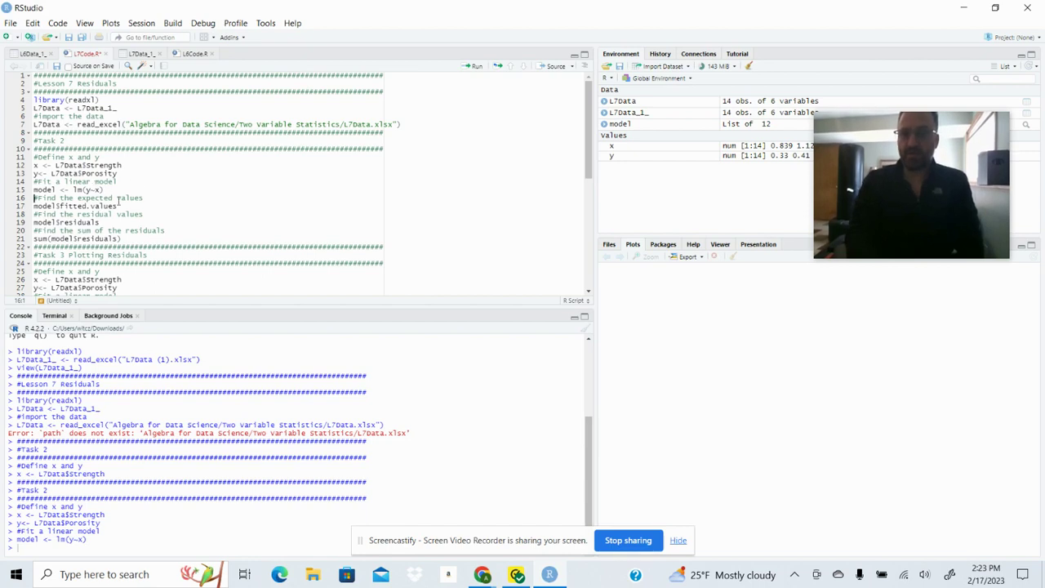
left_click(476, 66)
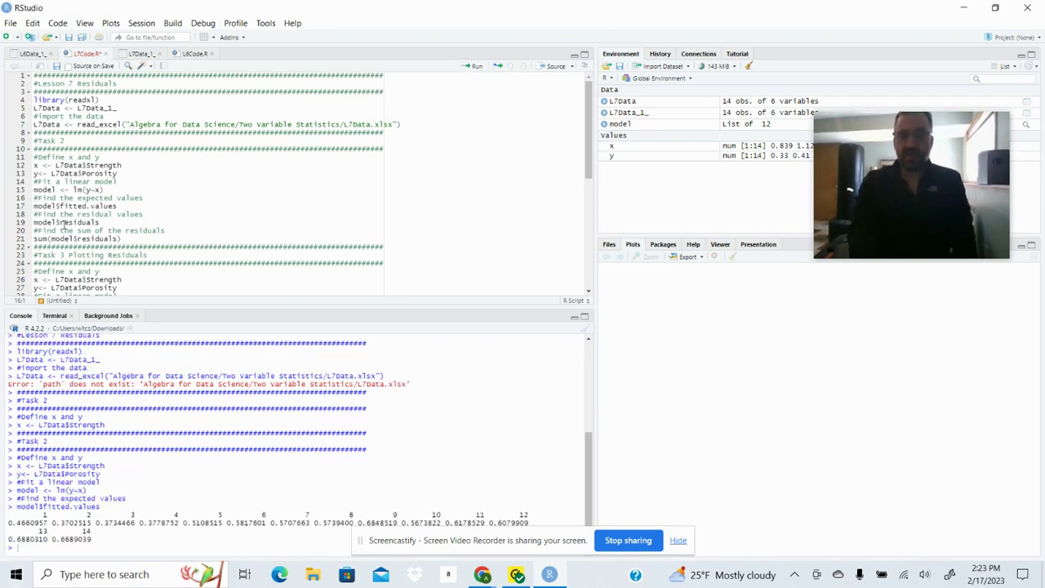
left_click(471, 69)
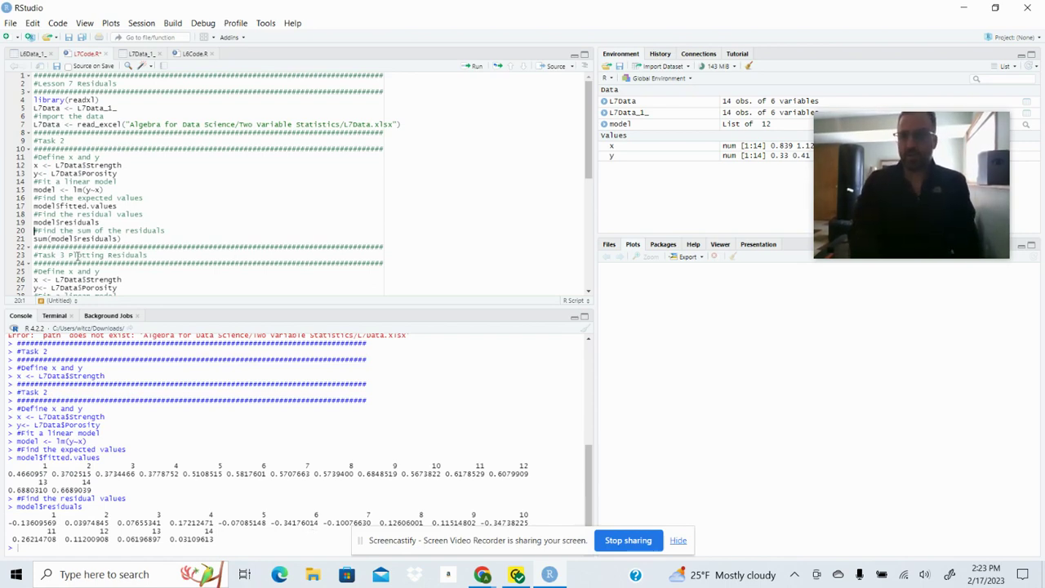
left_click(472, 67)
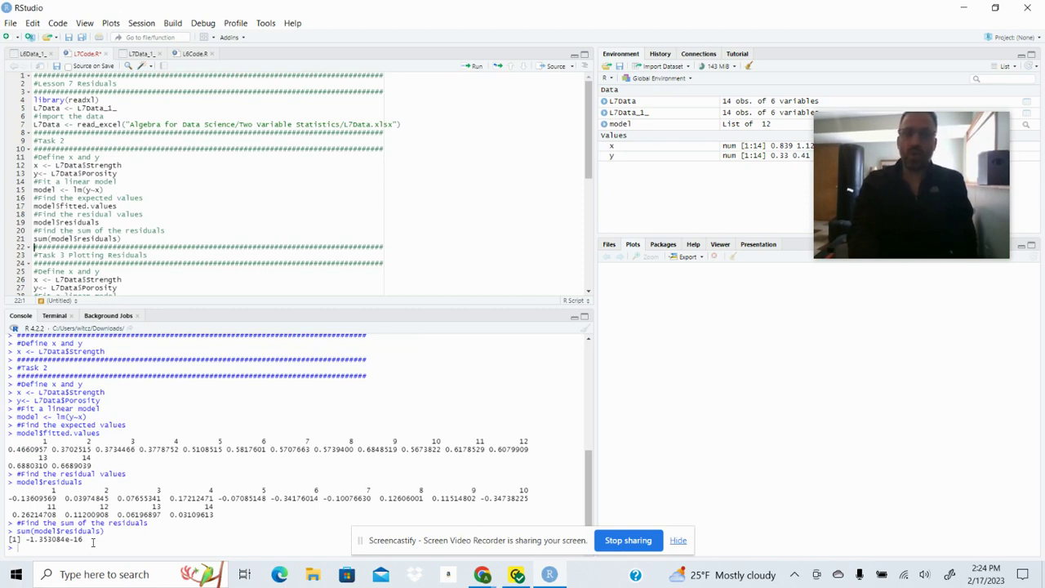
Add the line plot(x,y) below sum(model$residuals) and run it to draw the scatterplot.
left_click(128, 239)
key("Return")
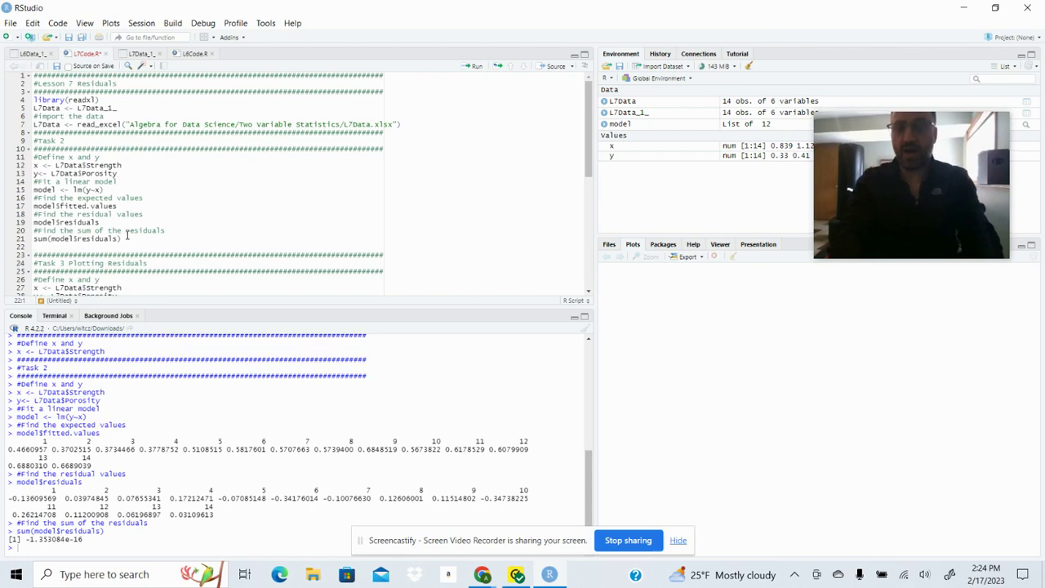
type("plot(x,y")
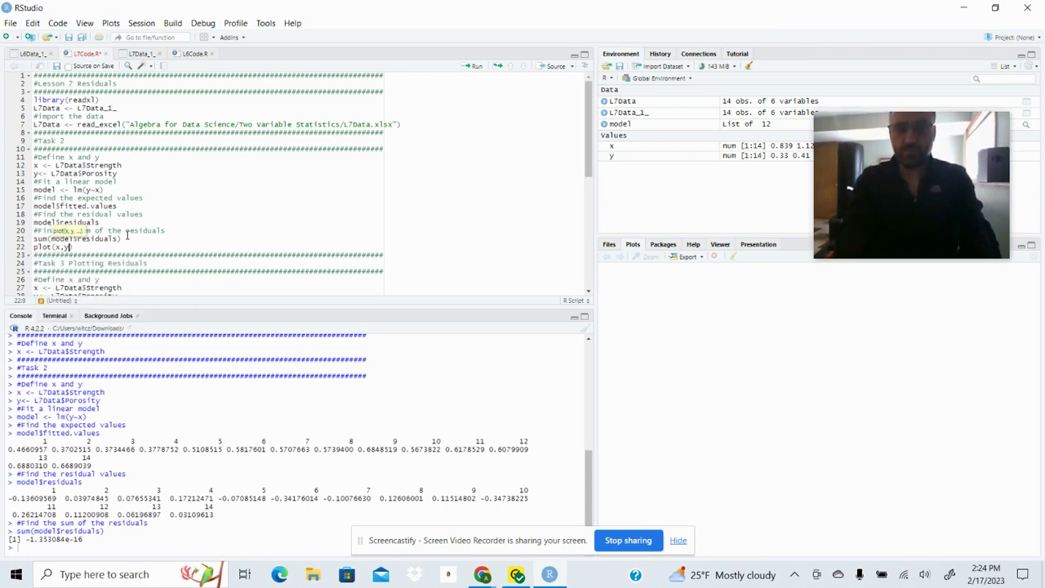
left_click(473, 66)
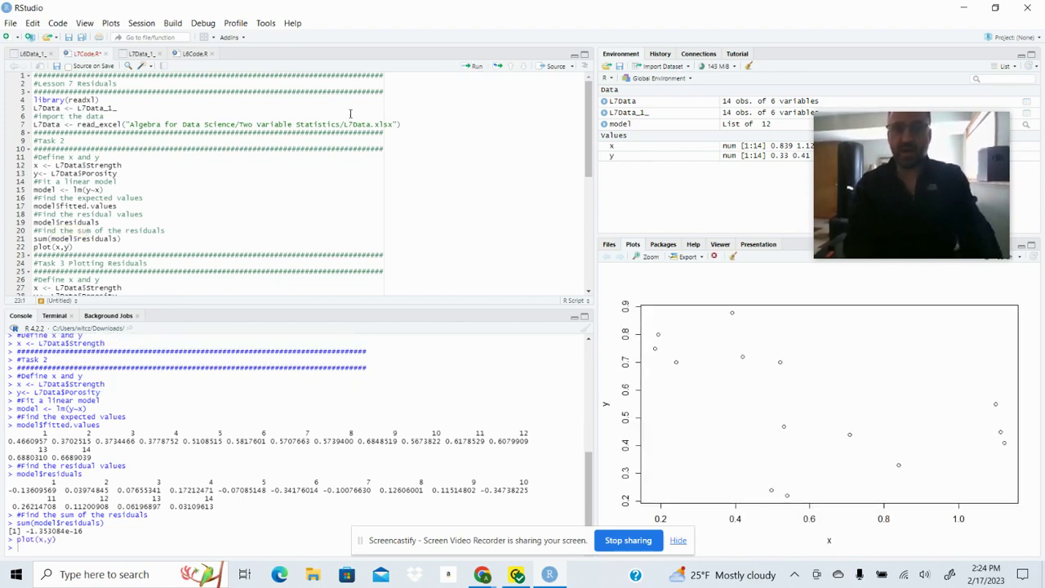
Add the line abline(lm(y~x)) below plot(x,y) and run it to draw the regression line on the scatterplot.
left_click_drag(83, 247, 83, 254)
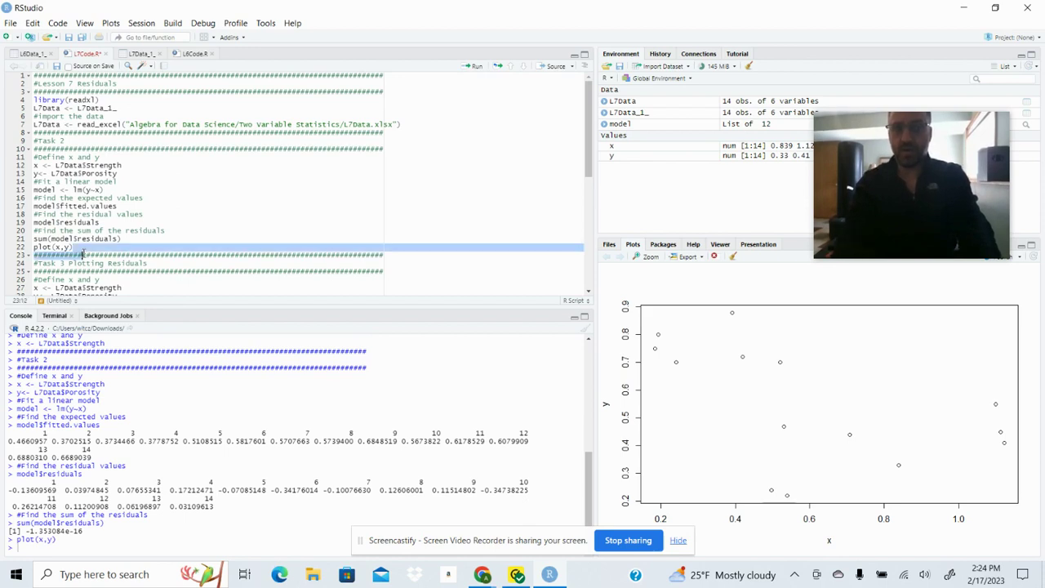
left_click(83, 248)
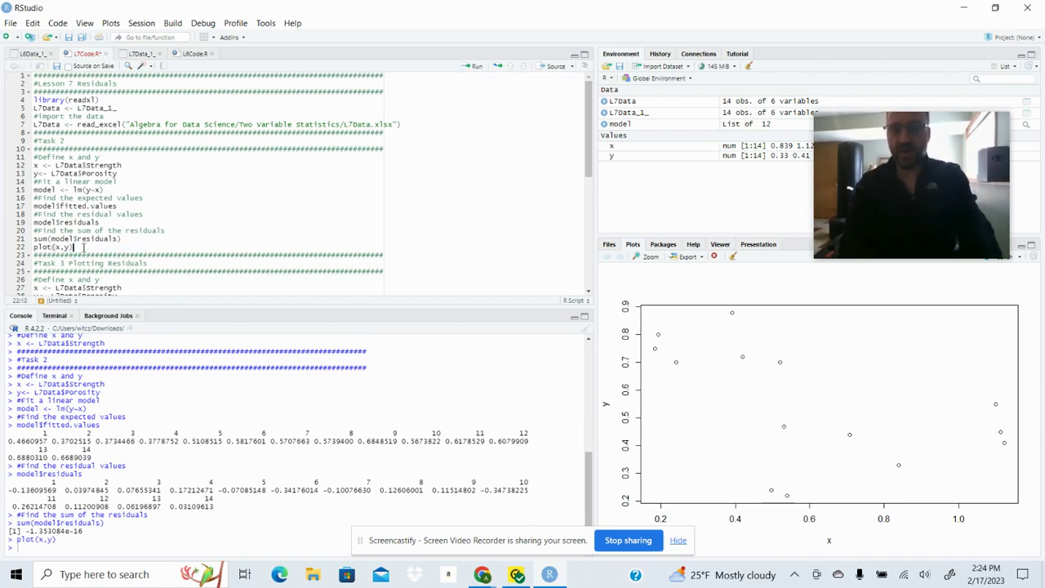
key("Return")
type("abline")
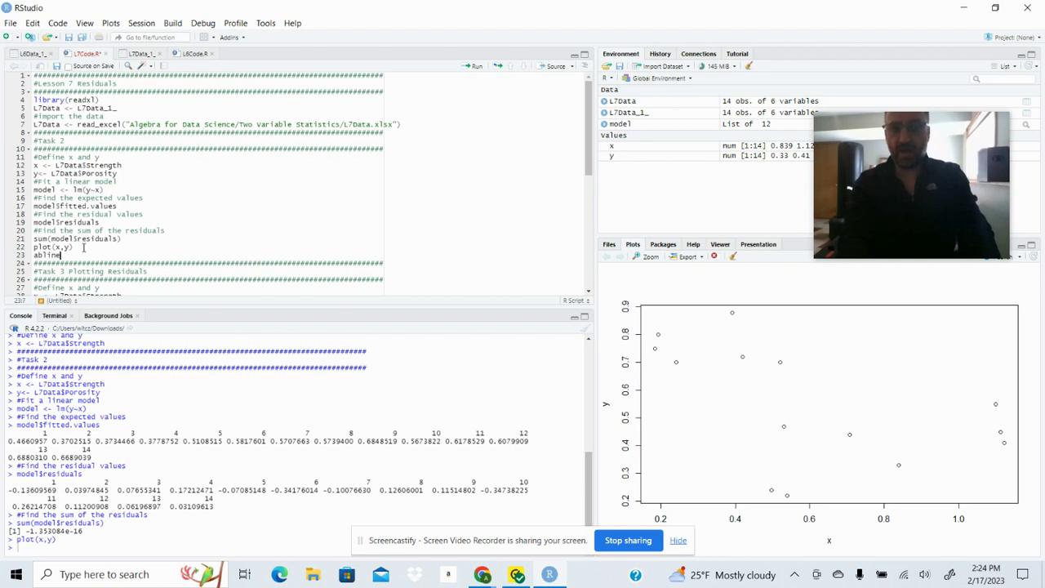
type("(lm")
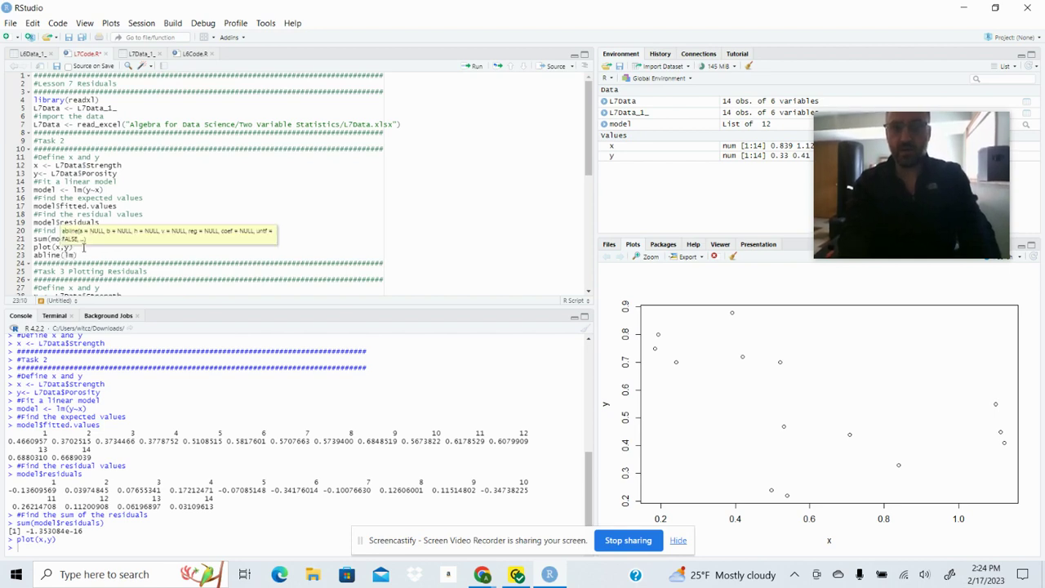
type("(y")
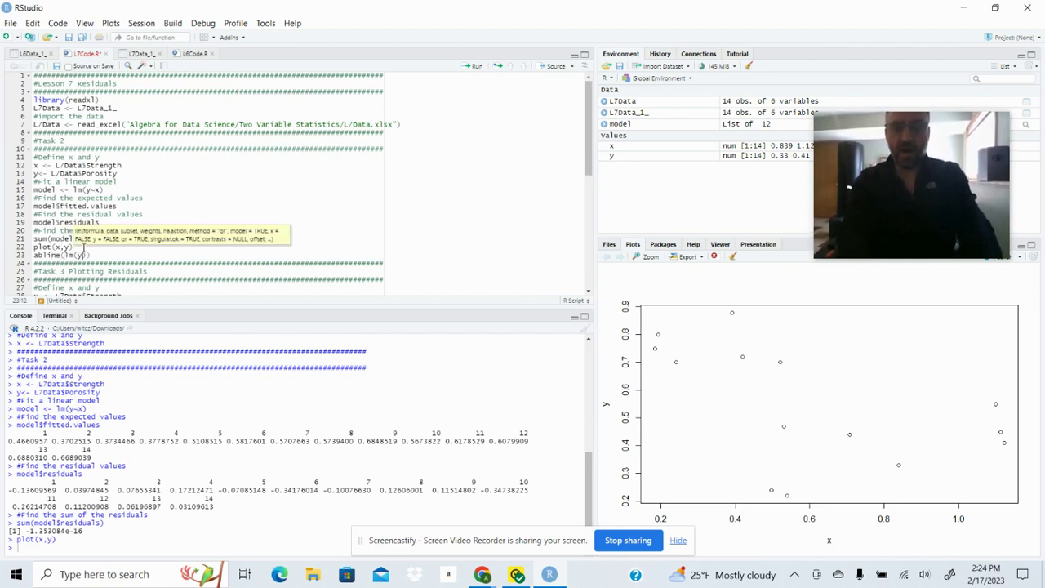
type("~x")
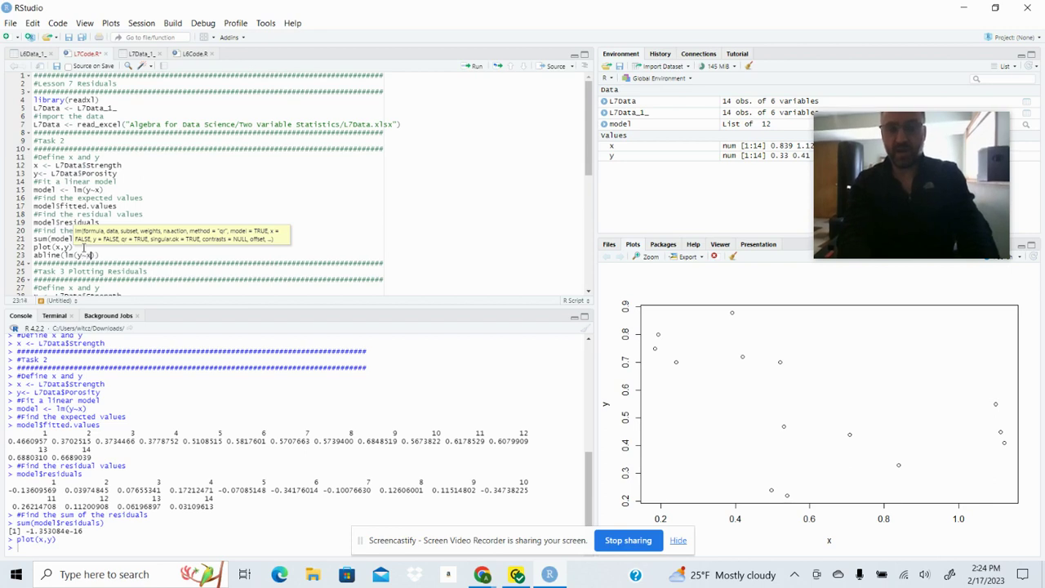
left_click(477, 68)
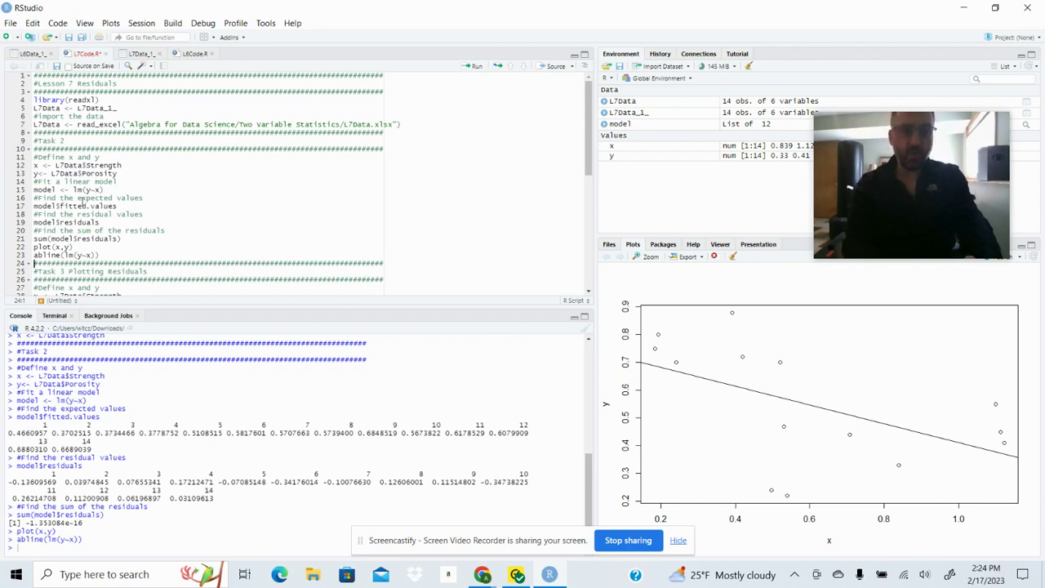
Add the line summary(model) below abline(lm(y~x)) and run it to print the model summary.
left_click(110, 255)
key("Return")
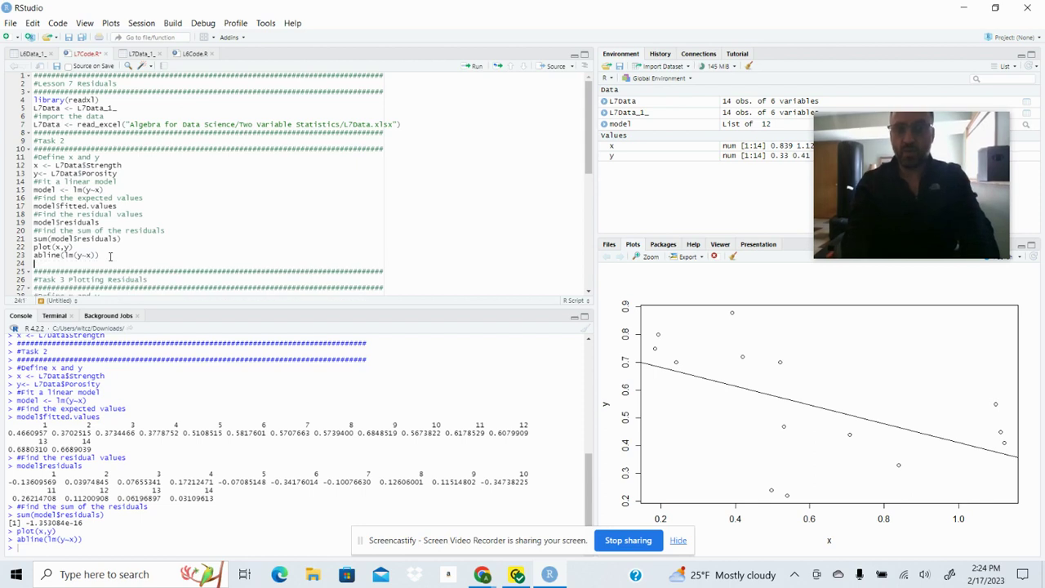
type("summar")
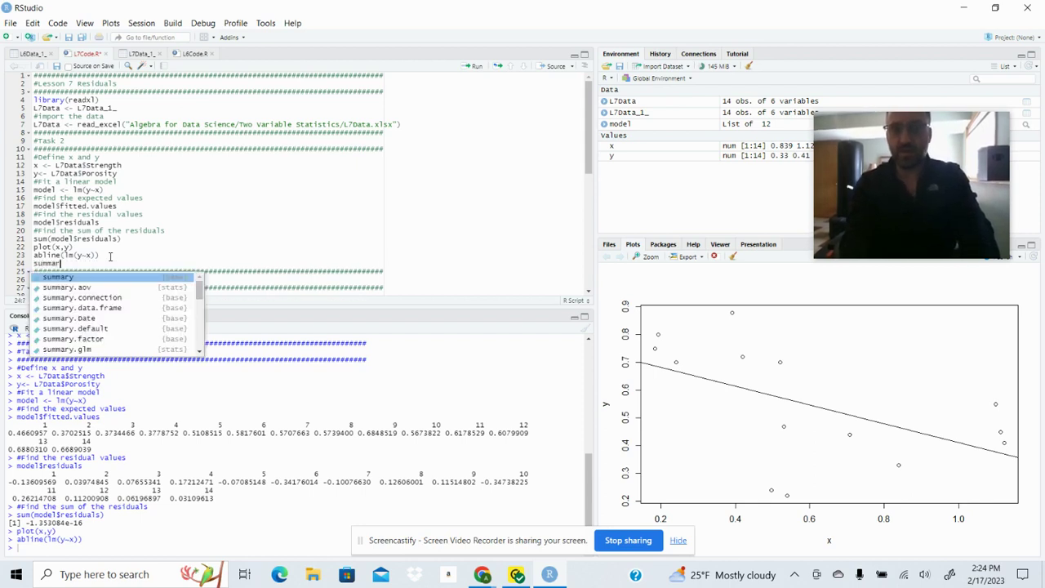
type("y(mo")
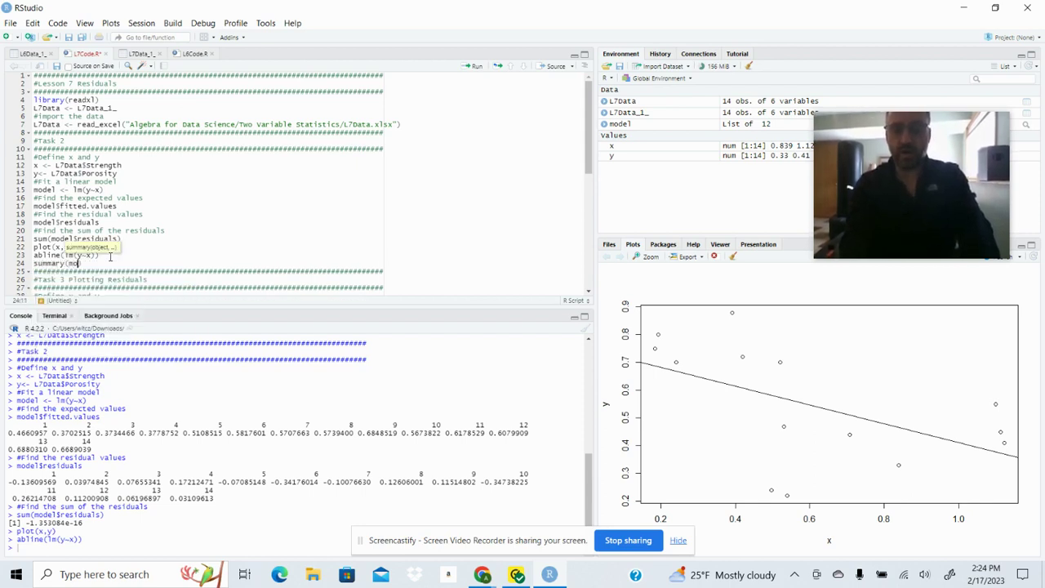
type("del")
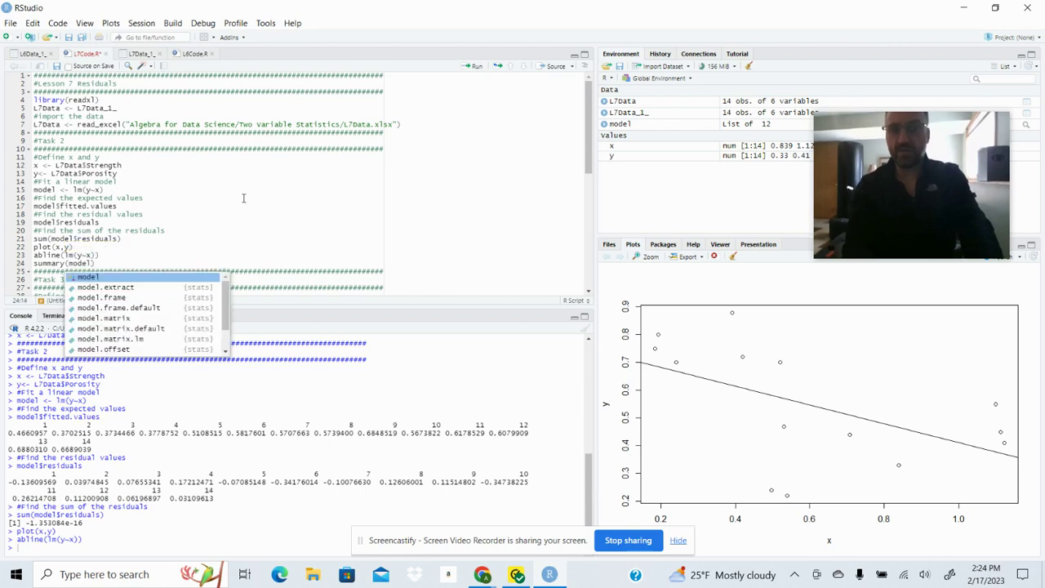
left_click(474, 65)
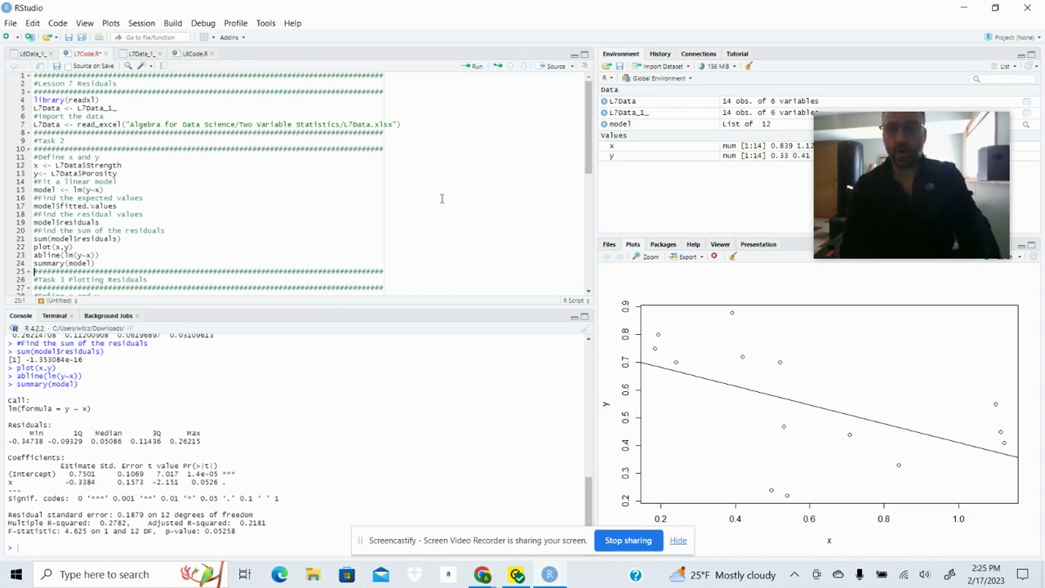
Glance at the worksheet preview, and rerun the Task 2 lines from x <- L7Data$Strength through summary(model).
mouse_move(483, 577)
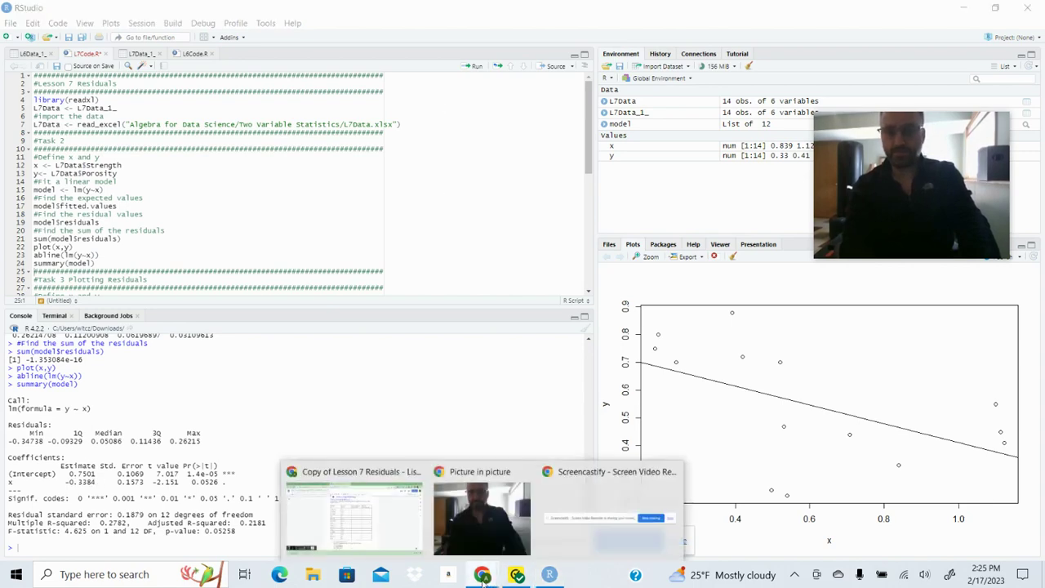
left_click(418, 545)
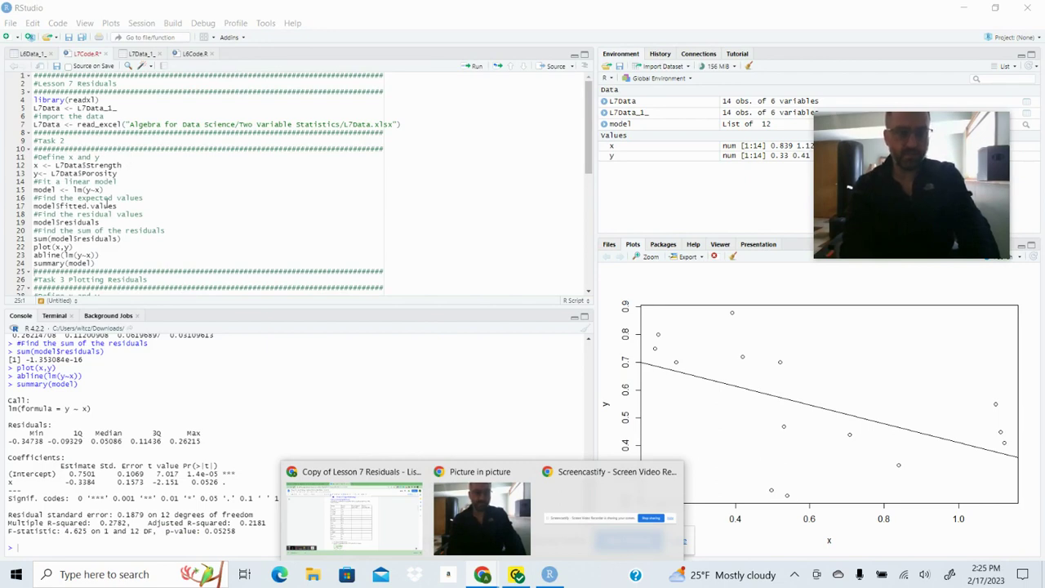
left_click(125, 165)
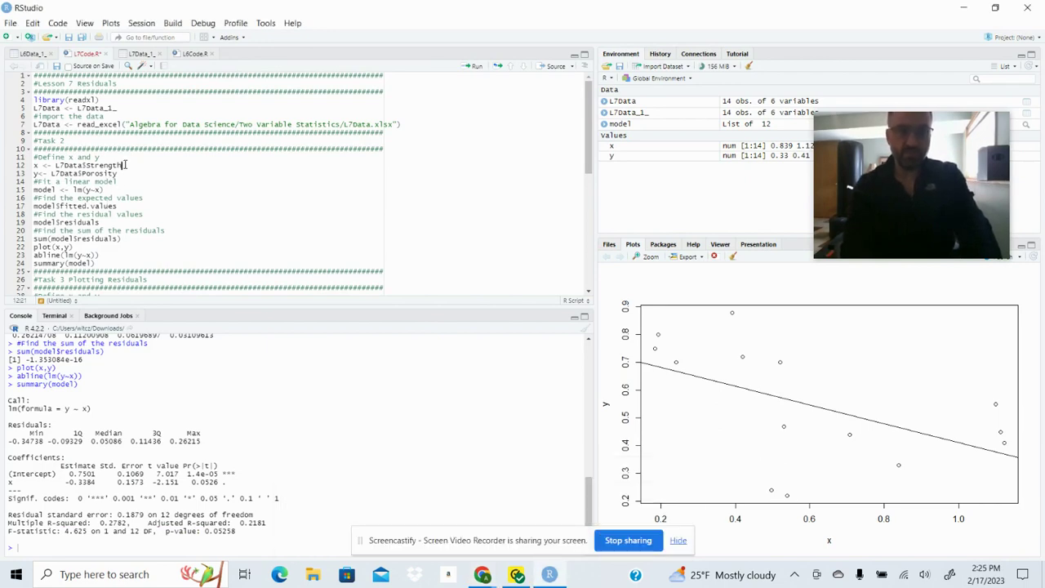
left_click(479, 69)
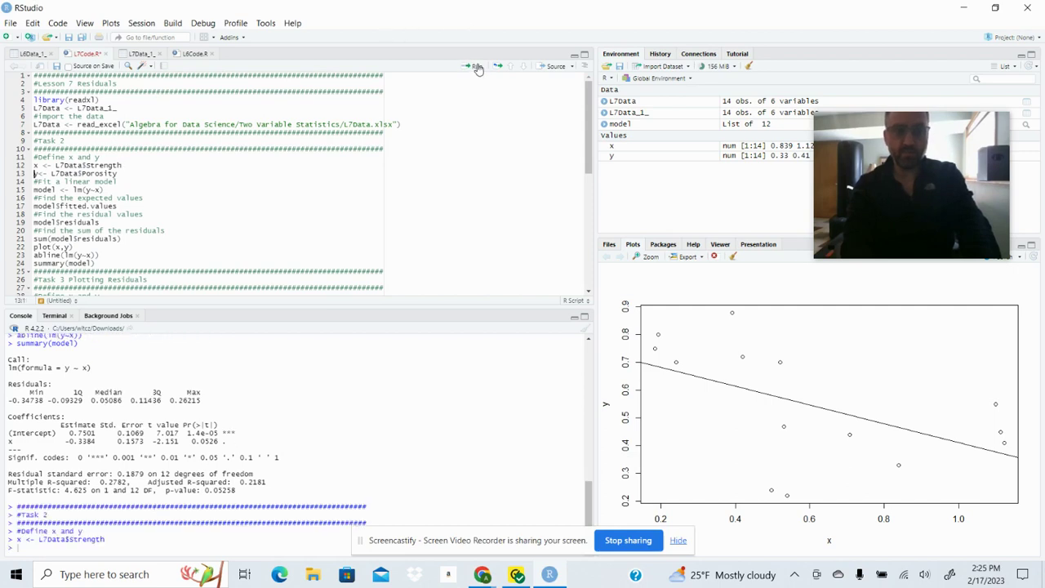
left_click(478, 69)
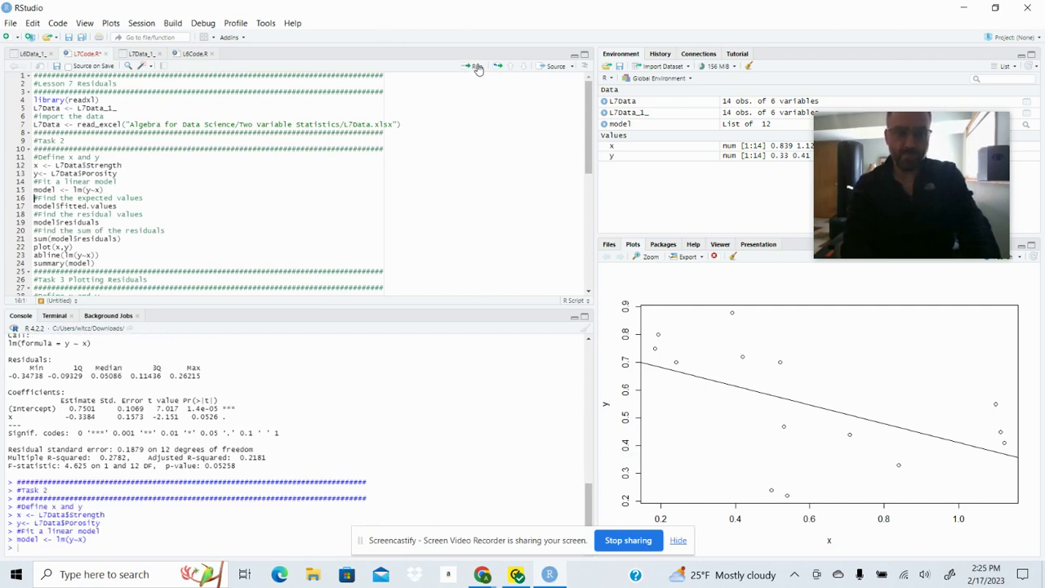
left_click(479, 68)
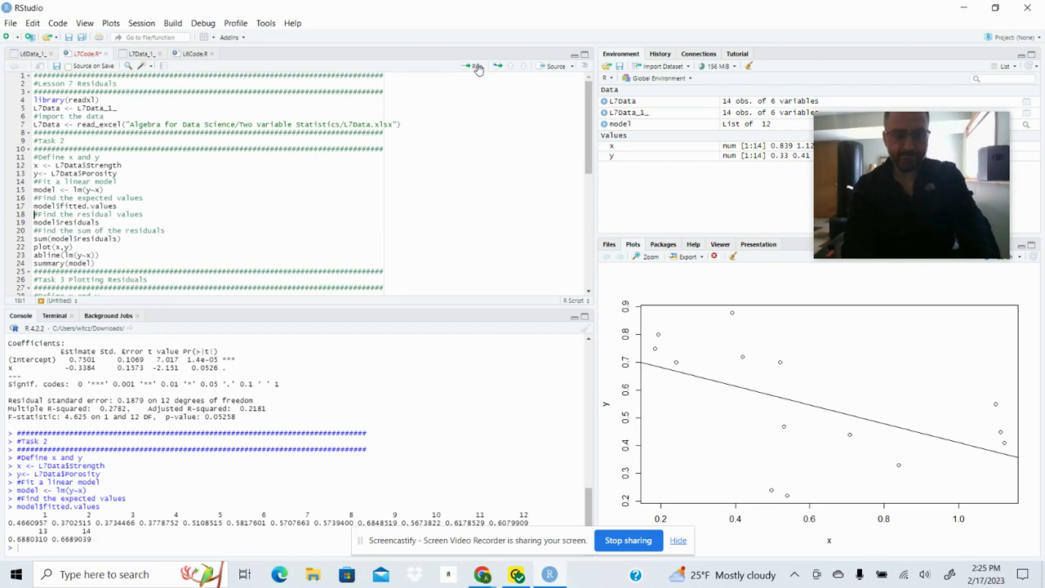
left_click(479, 69)
left_click(478, 69)
left_click(479, 69)
left_click(479, 69)
left_click(478, 68)
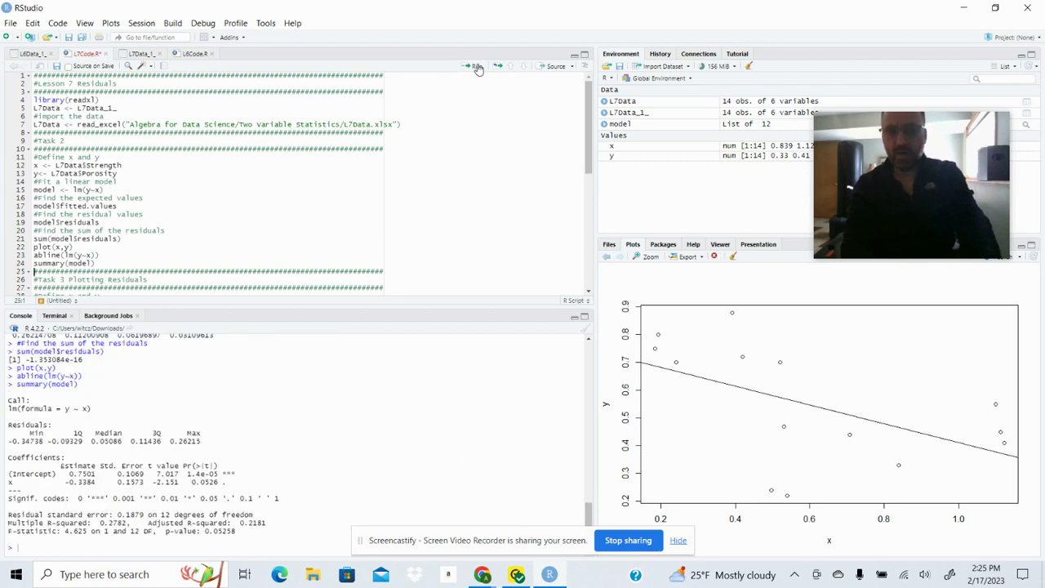
Switch to the Lesson 7 Residuals worksheet in Chrome and change the Porosity Expected equation in the Task 2 table to y=0.75-0.34x.
left_click(966, 9)
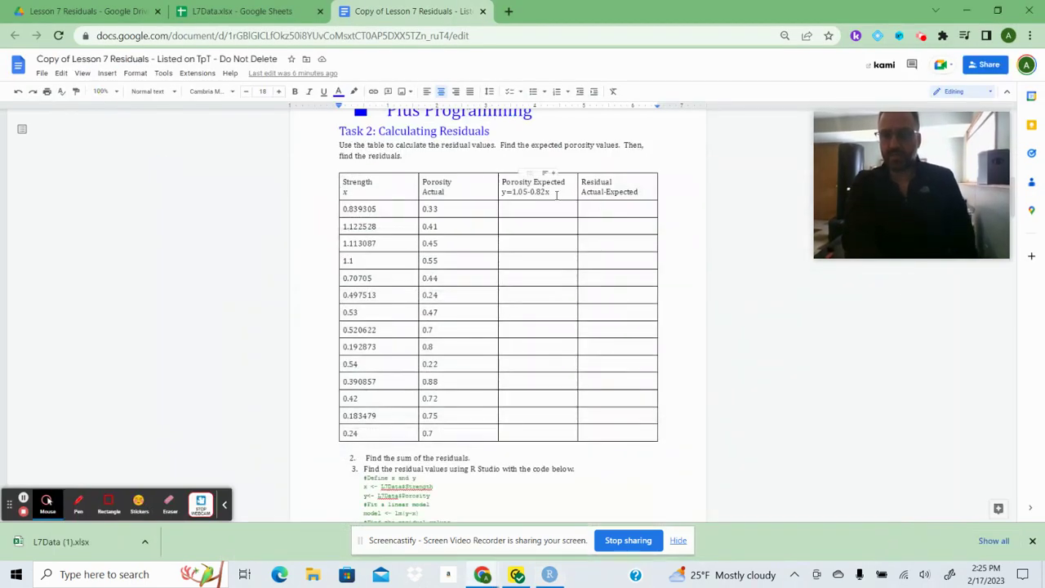
left_click(551, 574)
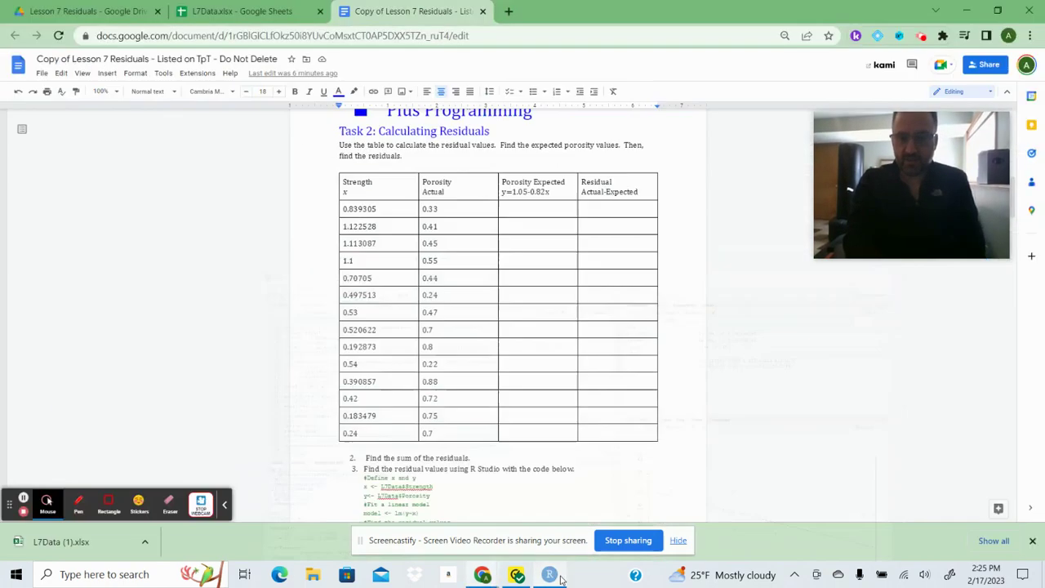
left_click(562, 580)
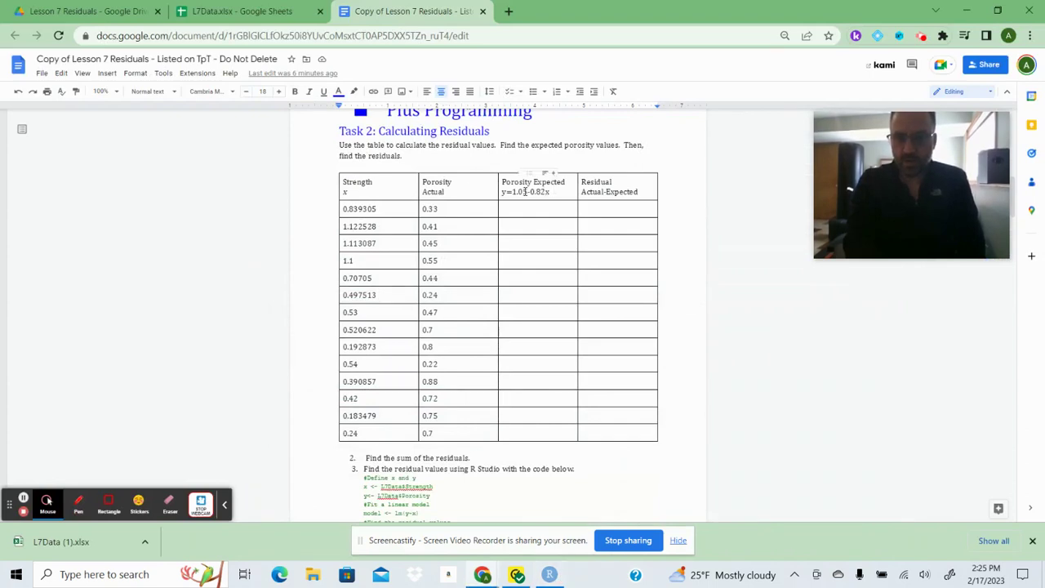
left_click_drag(549, 192, 512, 192)
key("BackSpace")
type("0.75-x")
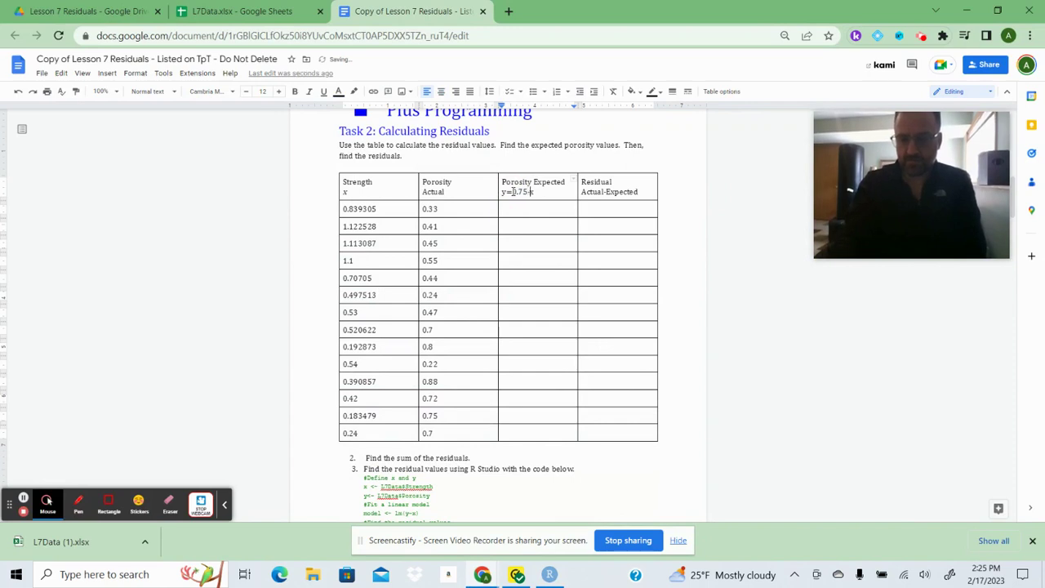
type("34")
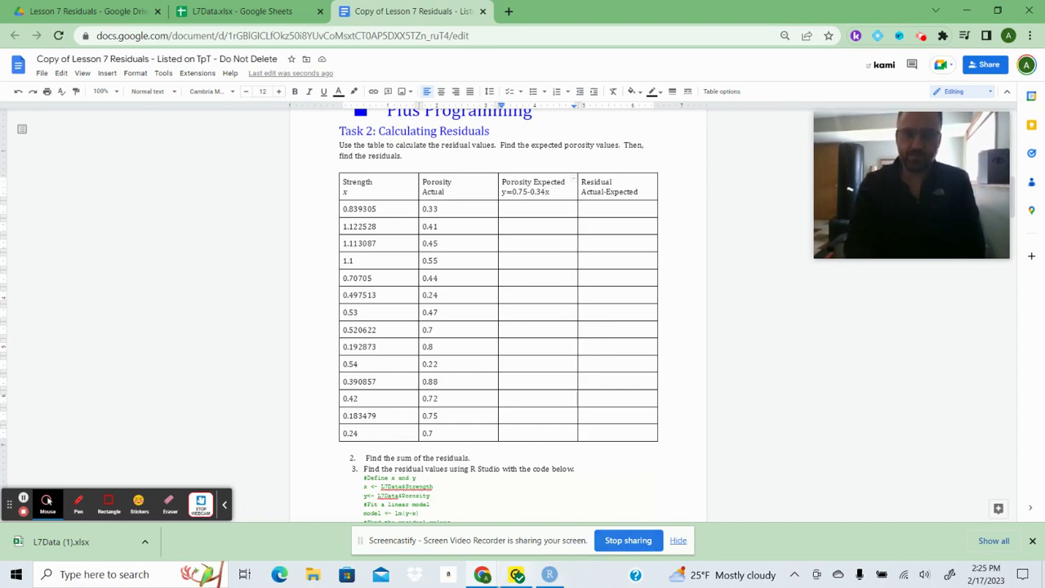
Switch back to RStudio and examine the Porosity and Strength columns in the L7Data_1_ table.
left_click(550, 575)
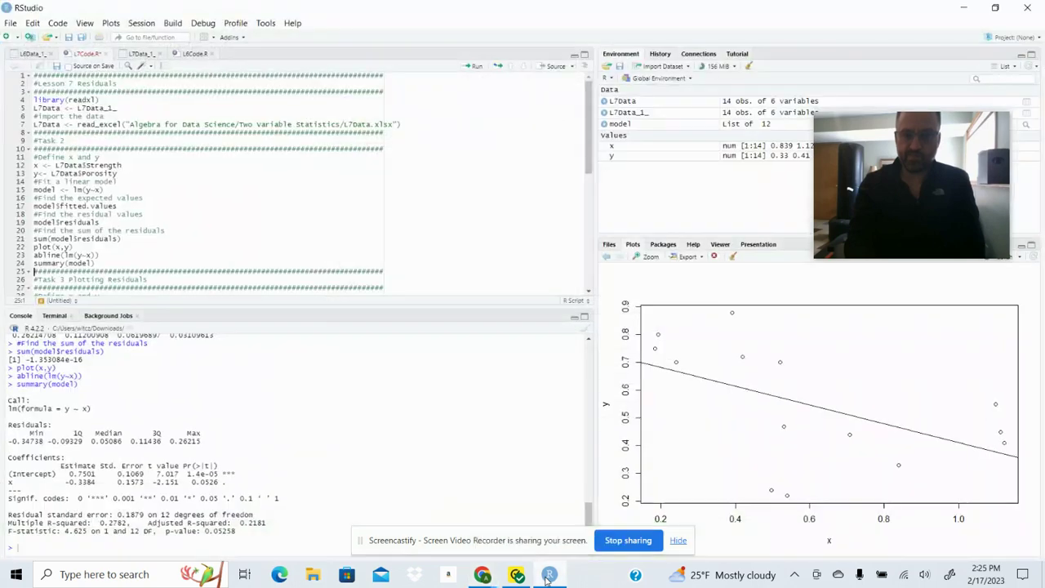
left_click(136, 54)
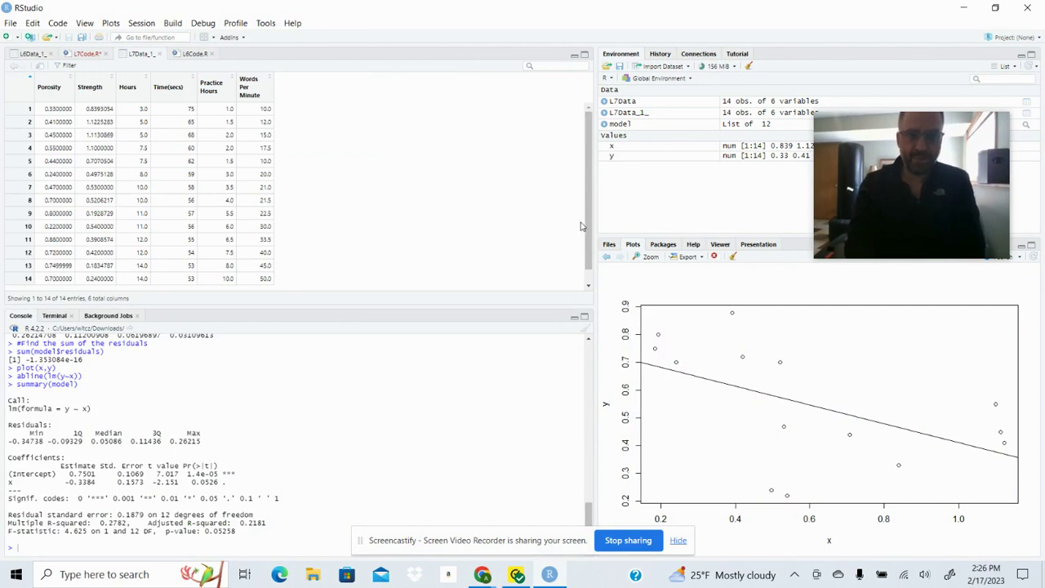
scroll(593, 256, "down", 1)
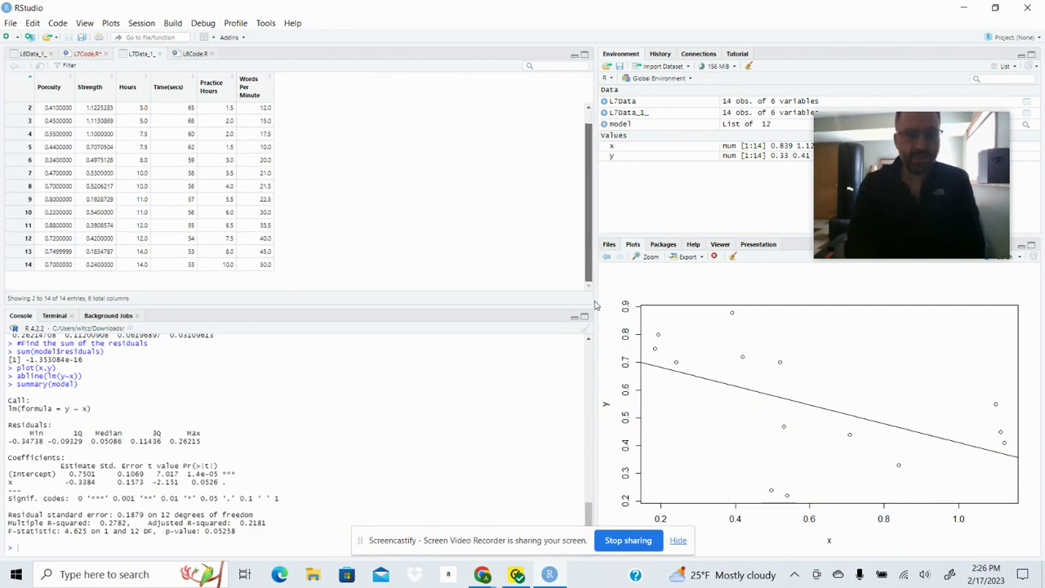
scroll(591, 267, "up", 1)
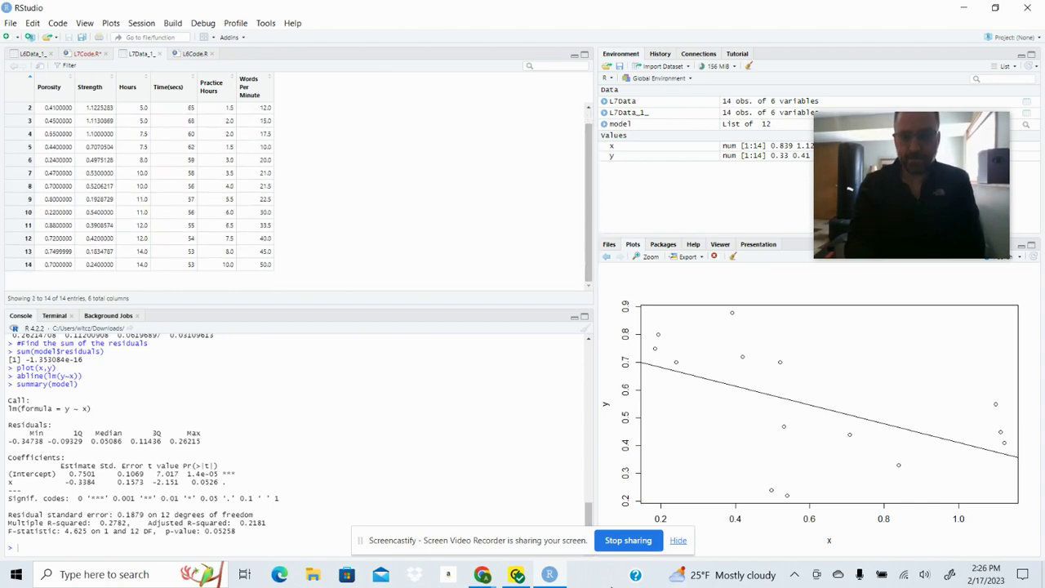
Return to the worksheet in Chrome and review the Task 2 R code and the Task 3 table and graph for plotting residuals.
left_click(558, 576)
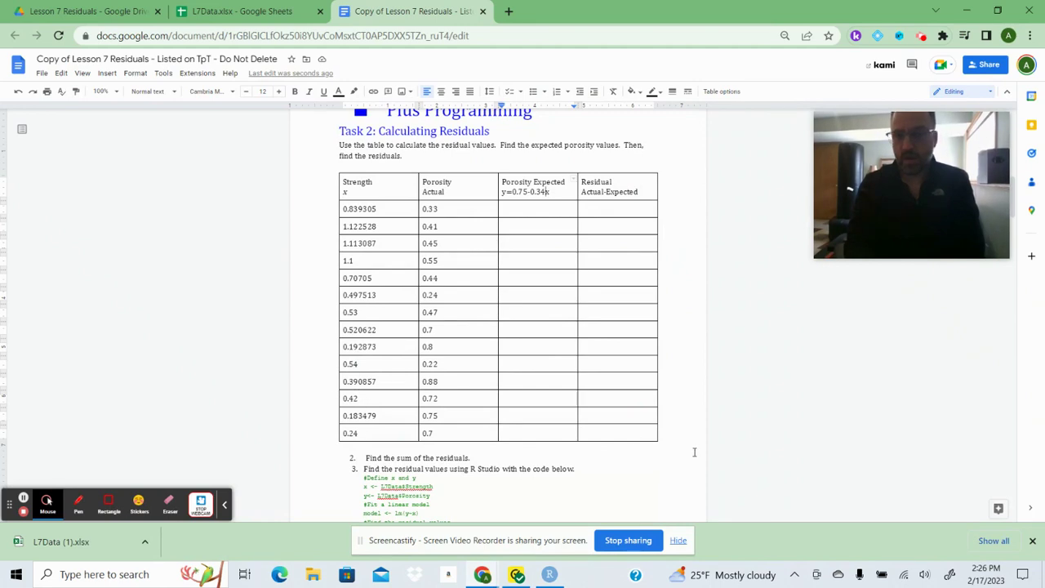
scroll(340, 237, "down", 5)
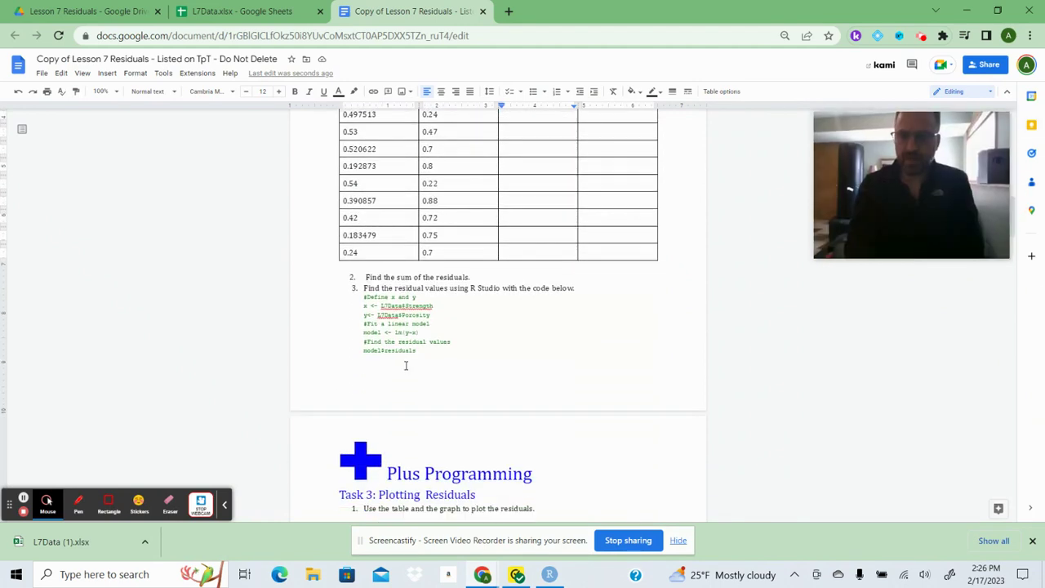
left_click_drag(1012, 225, 1012, 266)
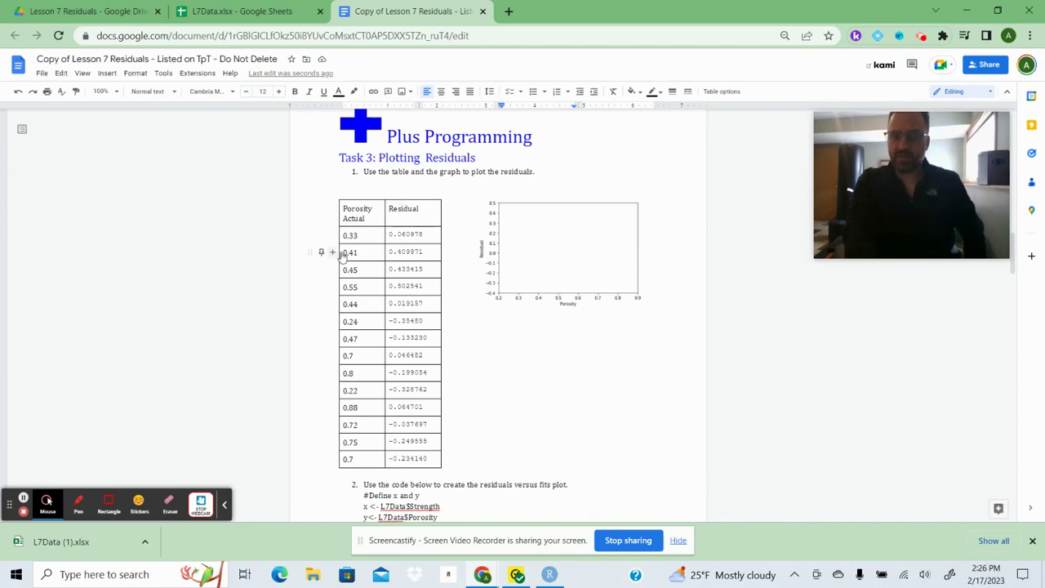
Switch to RStudio and run the Task 3 Plotting Residuals section of L7Code.R, from x <- L7Data$Strength through plot(model).
left_click(549, 576)
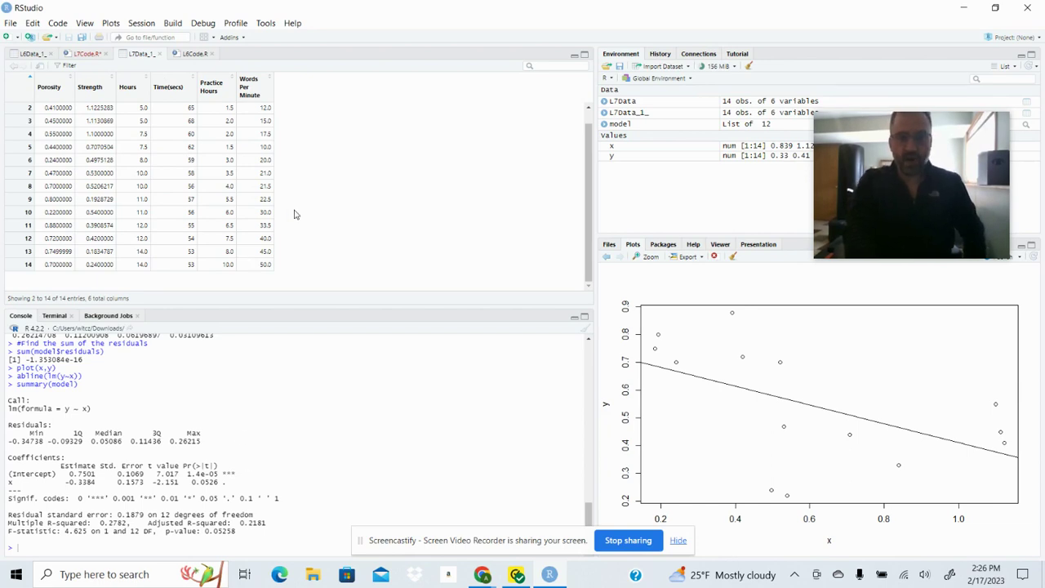
left_click(88, 54)
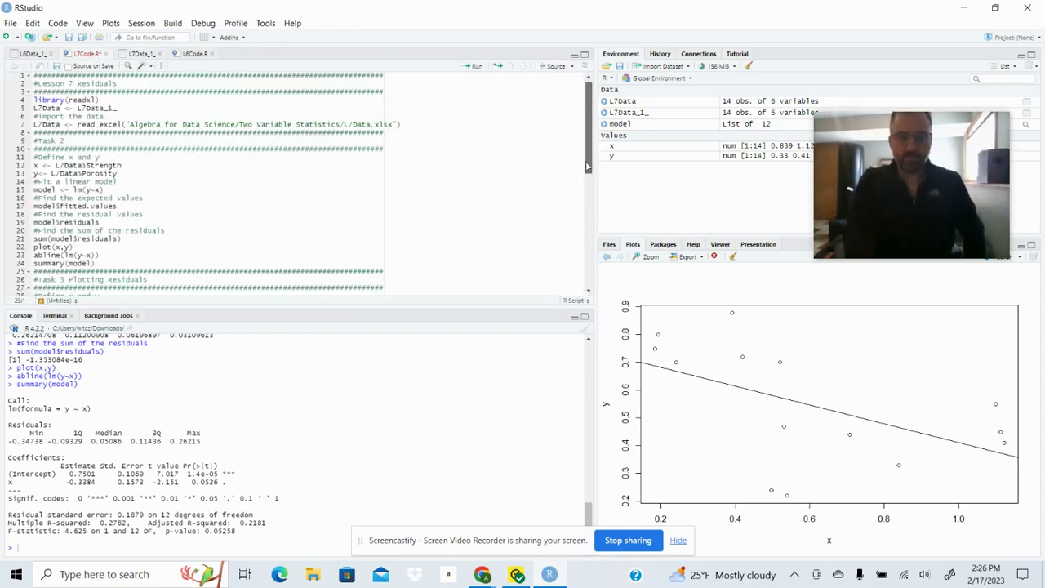
scroll(586, 177, "down", 2)
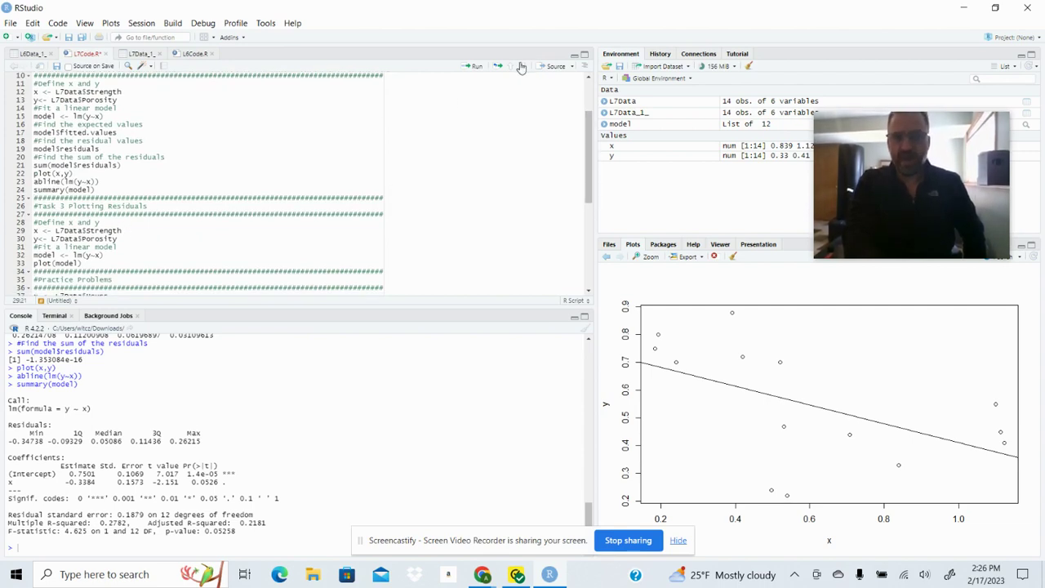
left_click(477, 67)
left_click(477, 67)
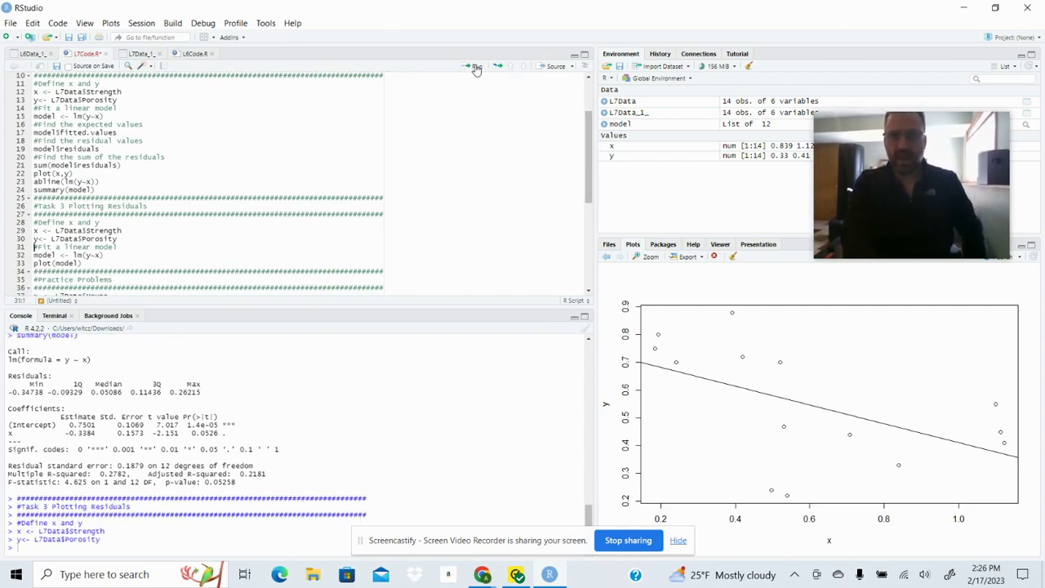
left_click(477, 67)
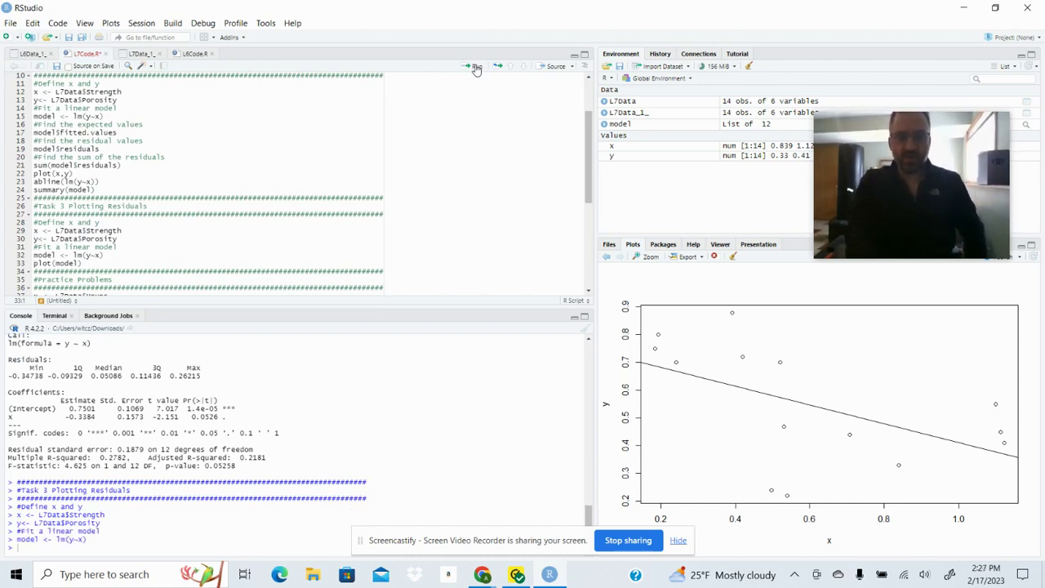
left_click(477, 67)
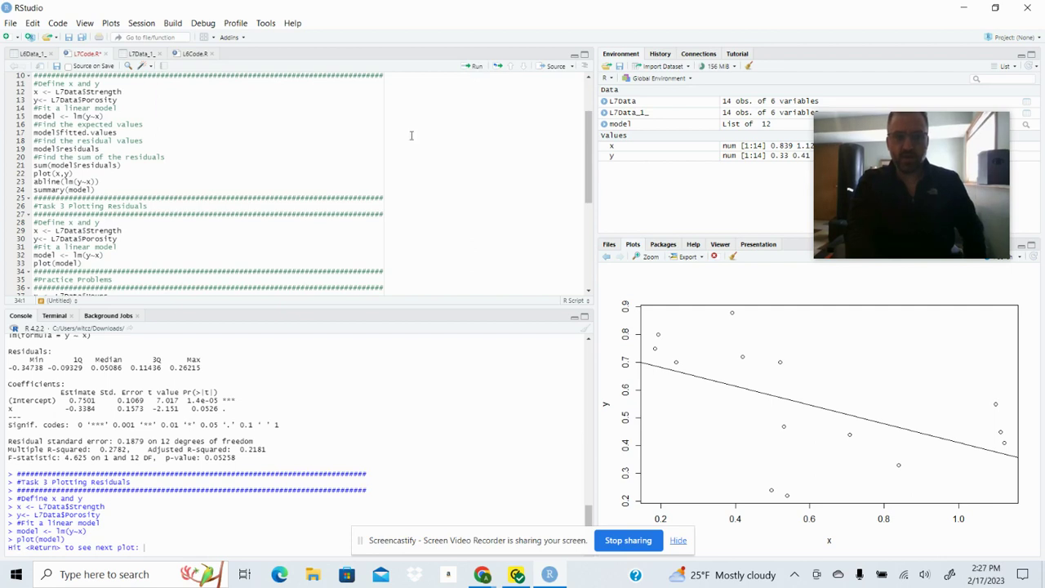
Continue past the console's next-plot prompt to display the model's Residuals vs Fitted plot.
key("Return")
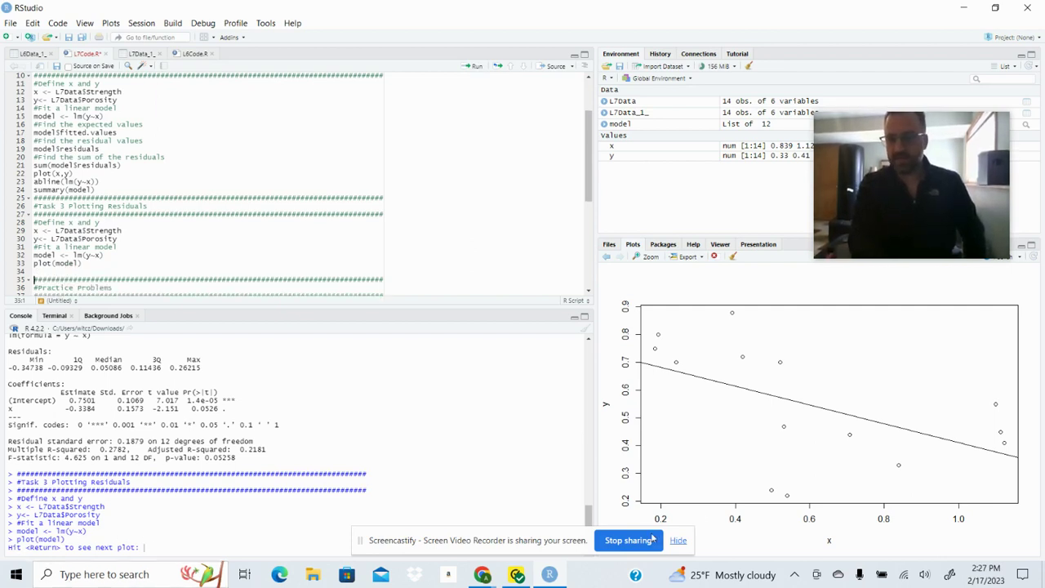
mouse_move(850, 181)
left_click_drag(880, 181, 862, 115)
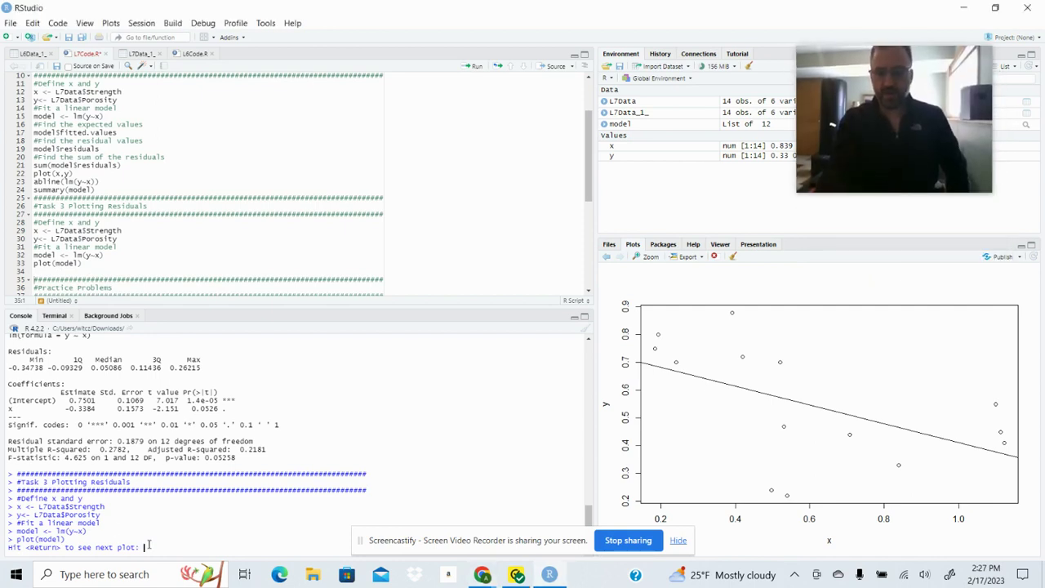
key("Return")
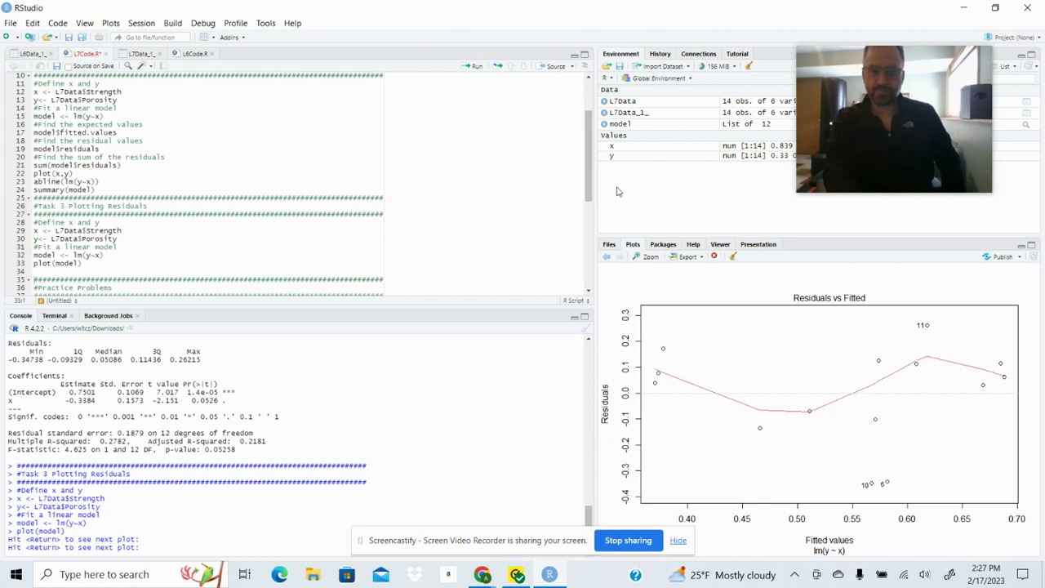
Review the Practice Problems and Check for understanding code in the L7Code.R script.
scroll(592, 187, "down", 5)
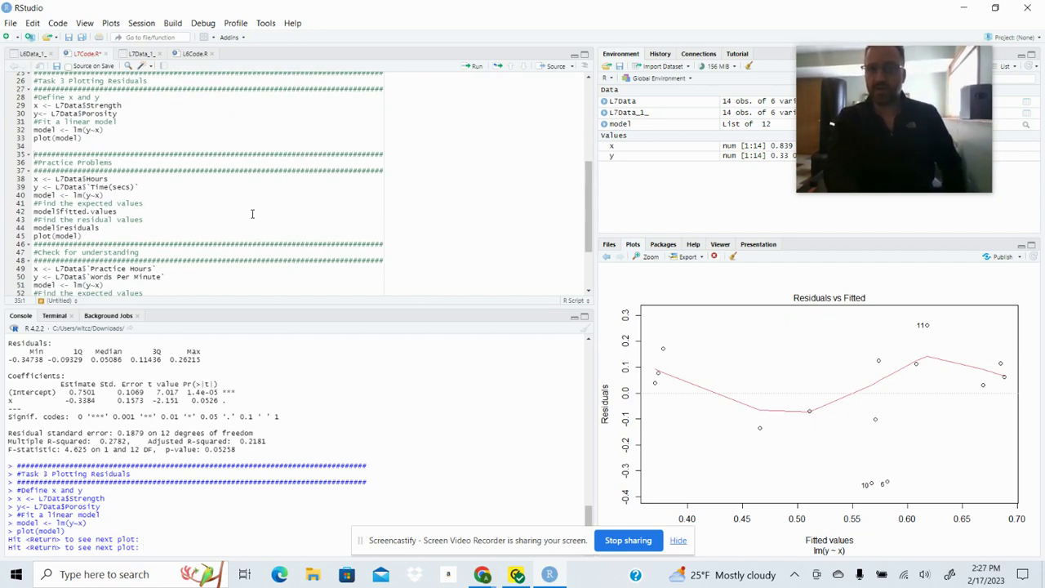
scroll(592, 260, "down", 2)
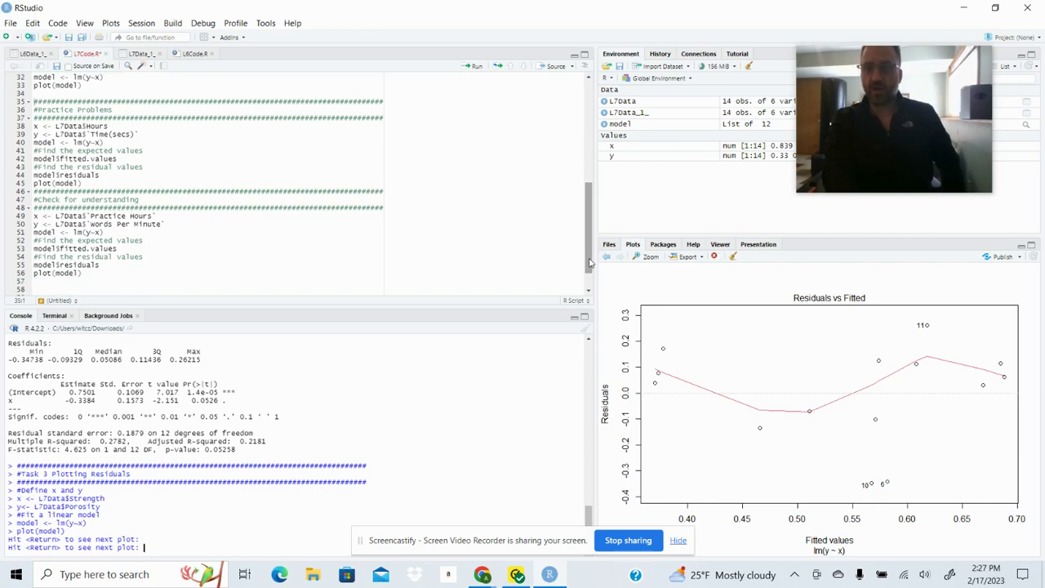
left_click(384, 333)
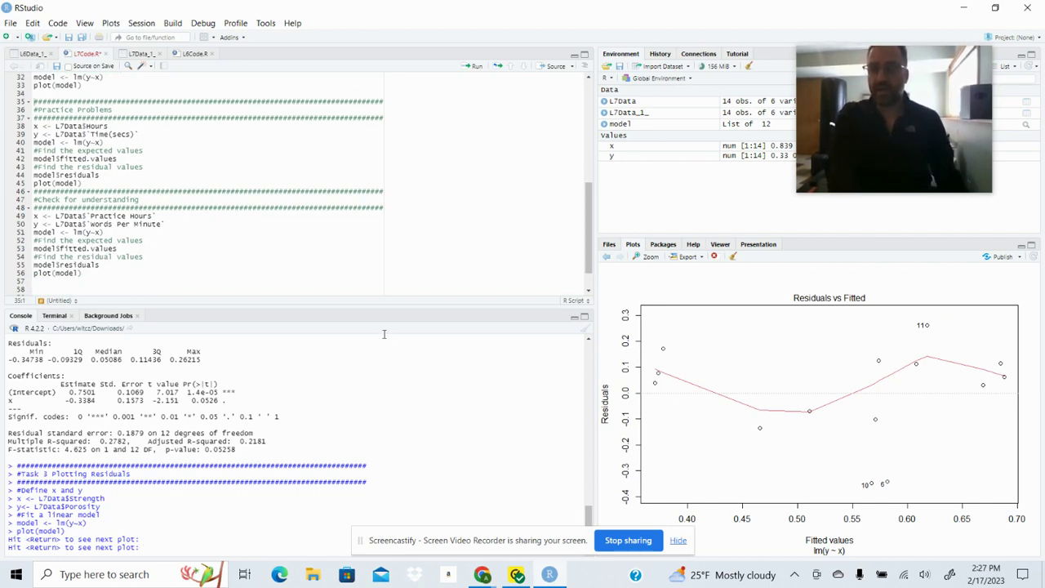